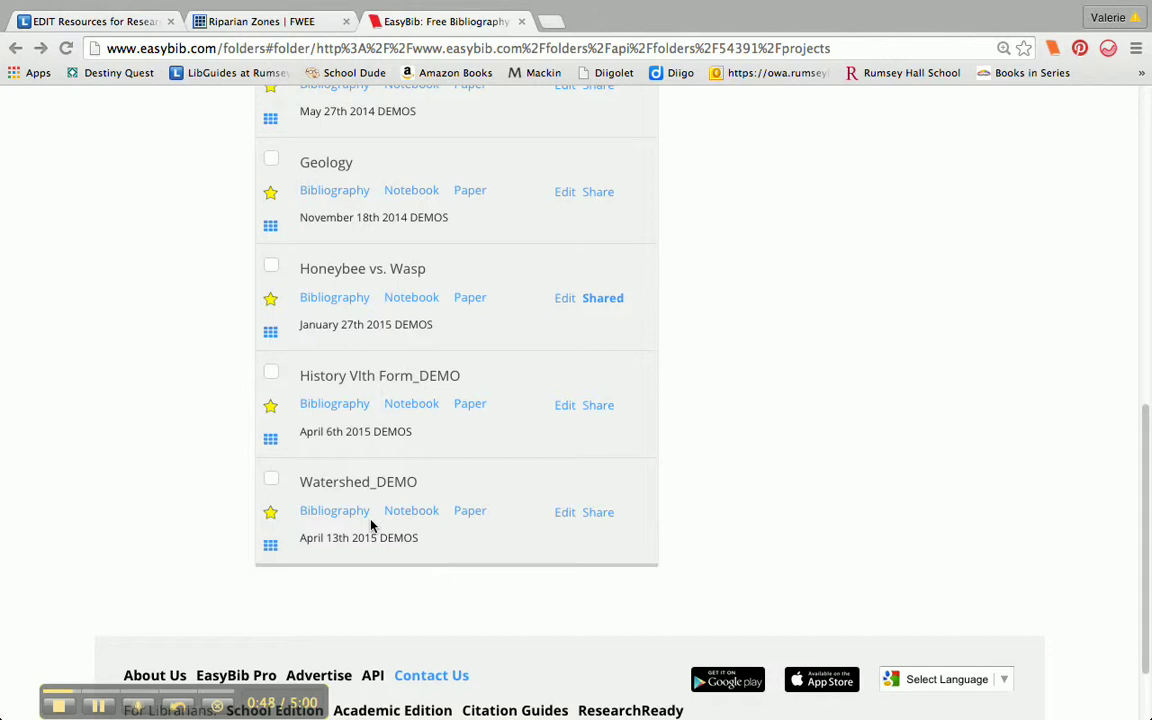
From My Projects, open the Watershed_DEMO project's empty MLA bibliography.
{"action": "left_click", "coordinate": [310, 512]}
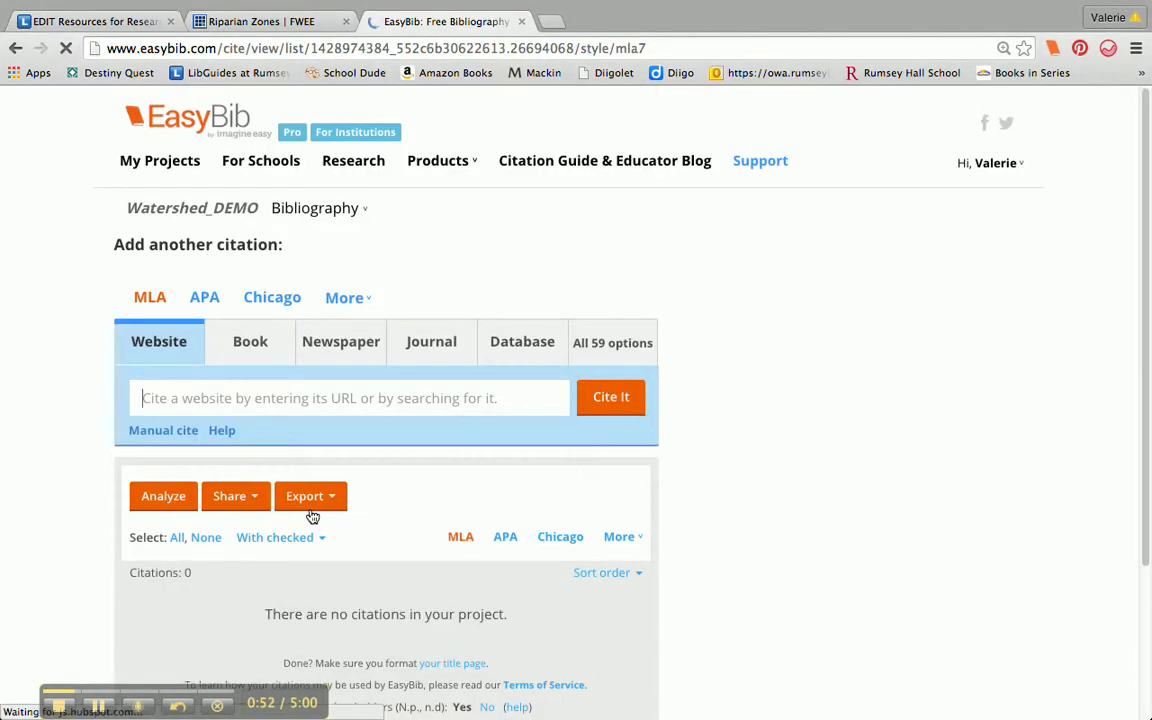
Look over the FWEE Riparian Zones page and copy its full web address.
{"action": "left_click", "coordinate": [271, 22]}
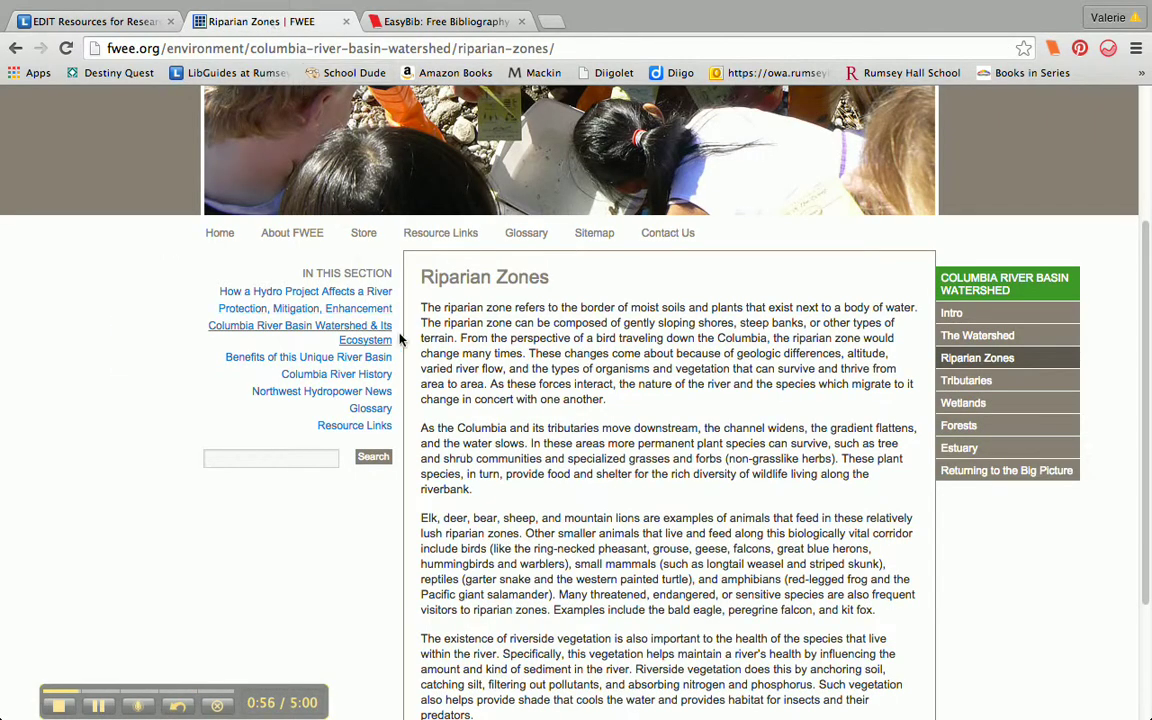
{"action": "scroll", "coordinate": [399, 340], "scroll_direction": "up", "scroll_amount": 5}
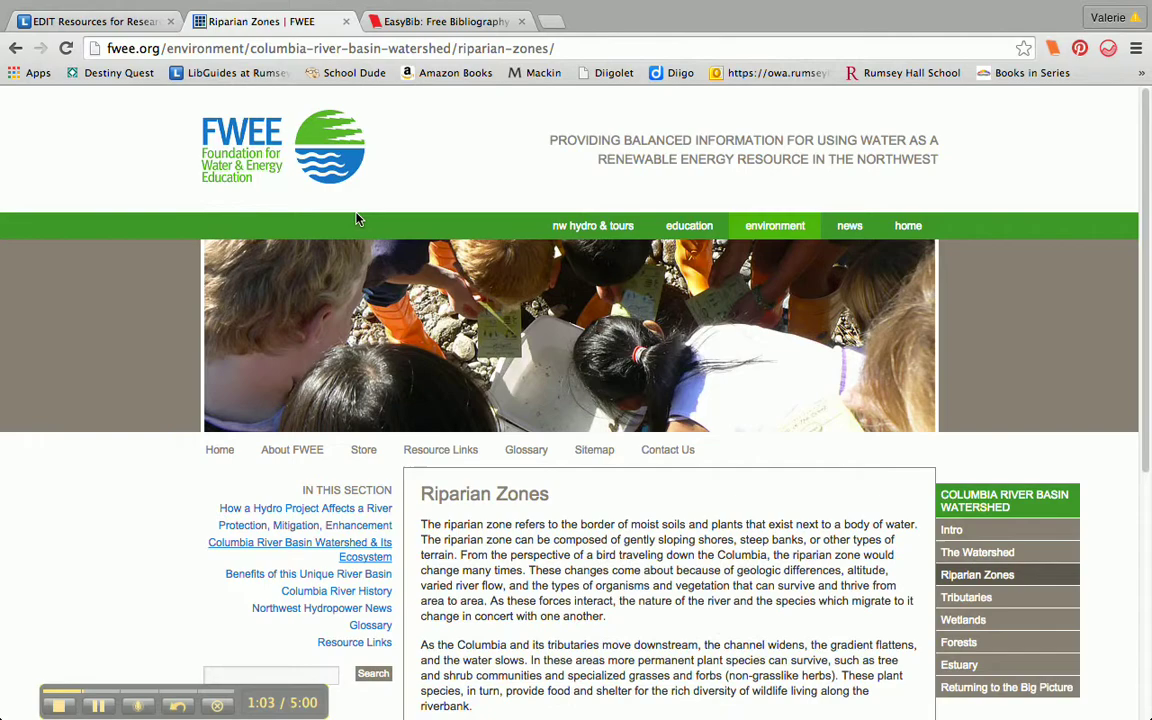
{"action": "scroll", "coordinate": [358, 220], "scroll_direction": "down", "scroll_amount": 5}
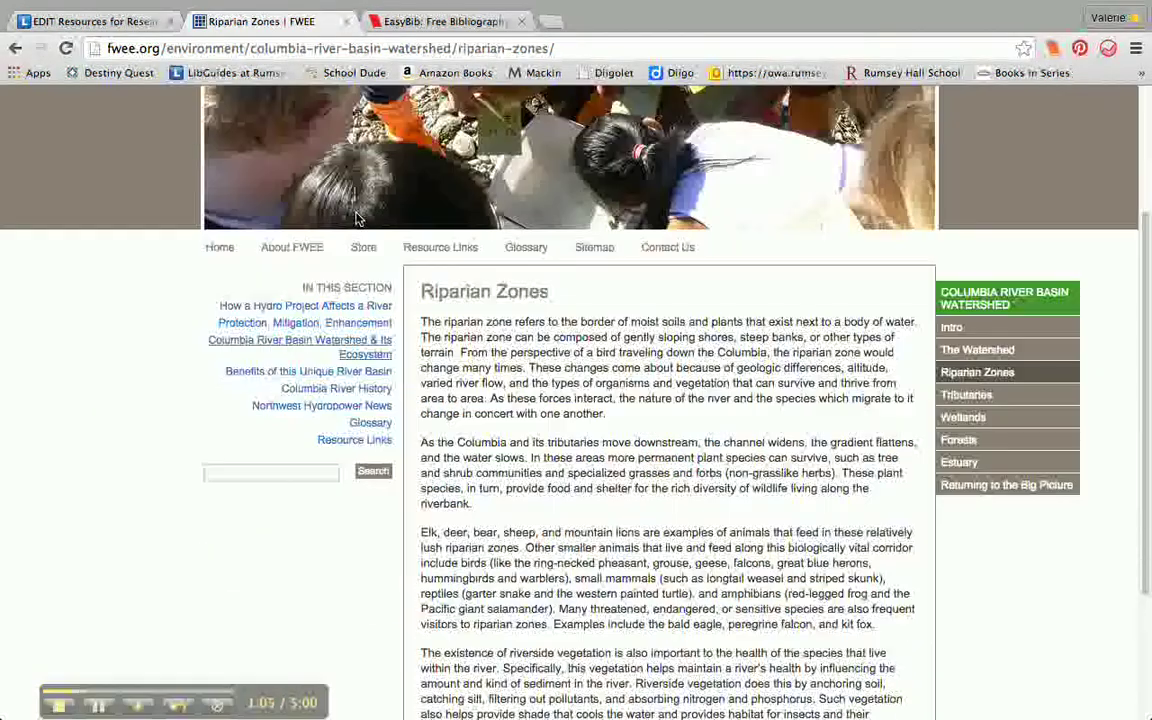
{"action": "scroll", "coordinate": [358, 220], "scroll_direction": "down", "scroll_amount": 1}
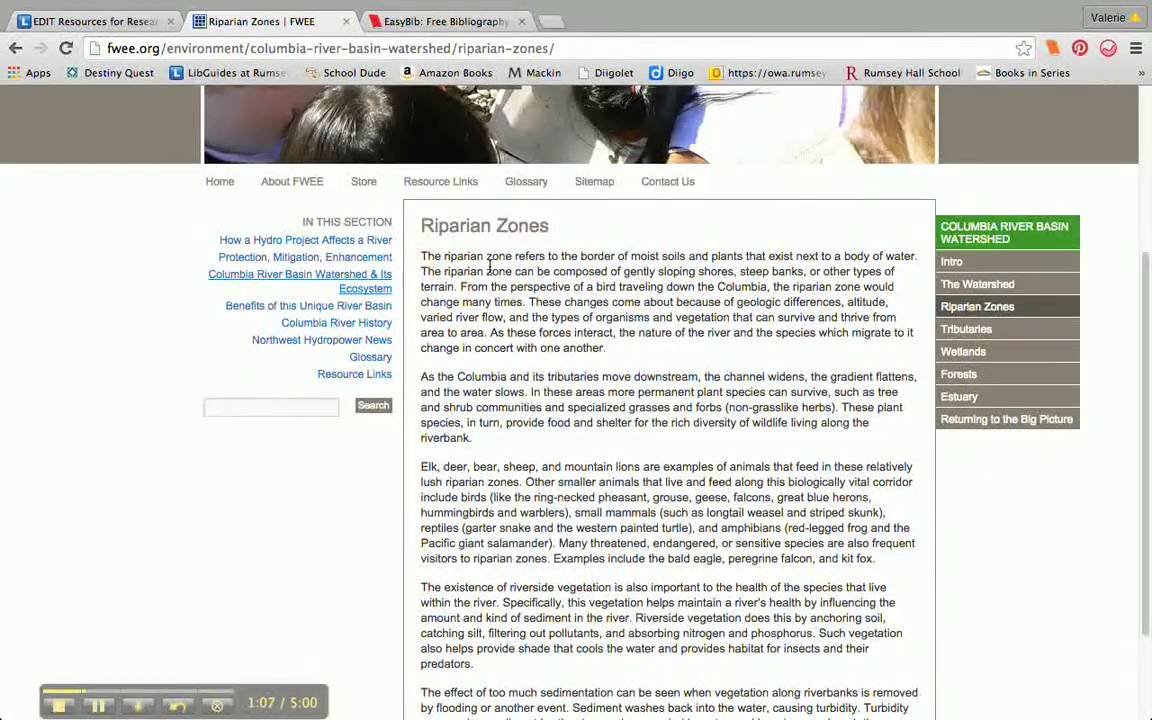
{"action": "scroll", "coordinate": [550, 297], "scroll_direction": "up", "scroll_amount": 4}
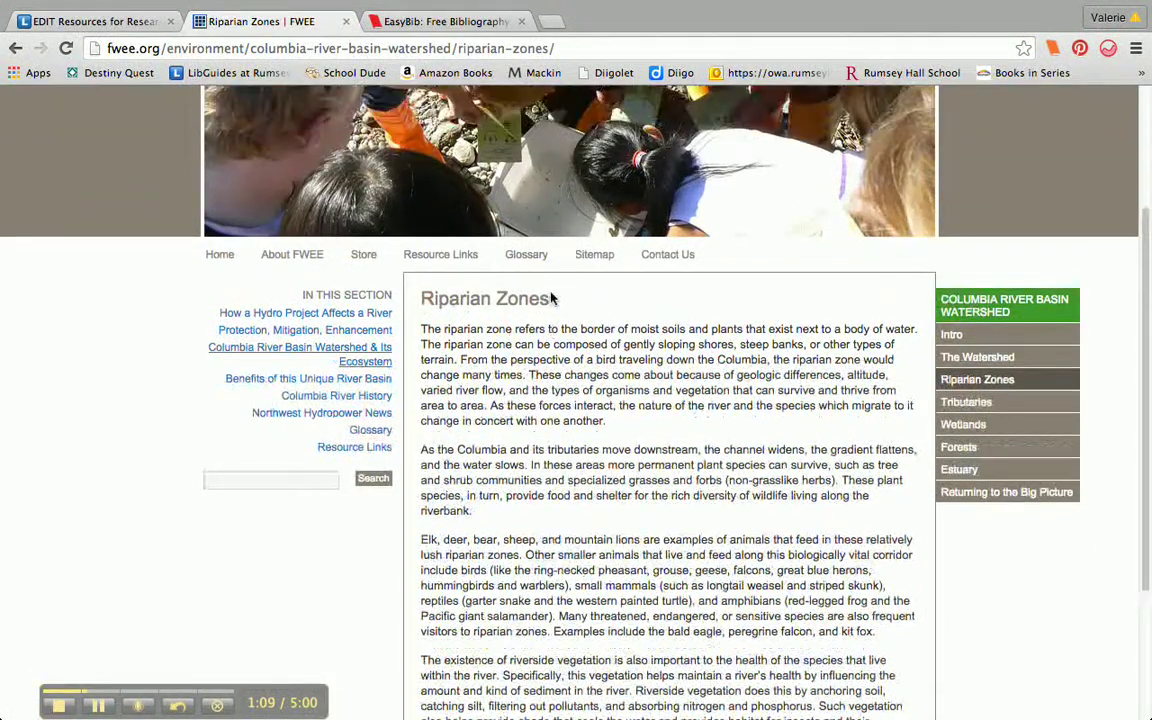
{"action": "scroll", "coordinate": [550, 297], "scroll_direction": "up", "scroll_amount": 1}
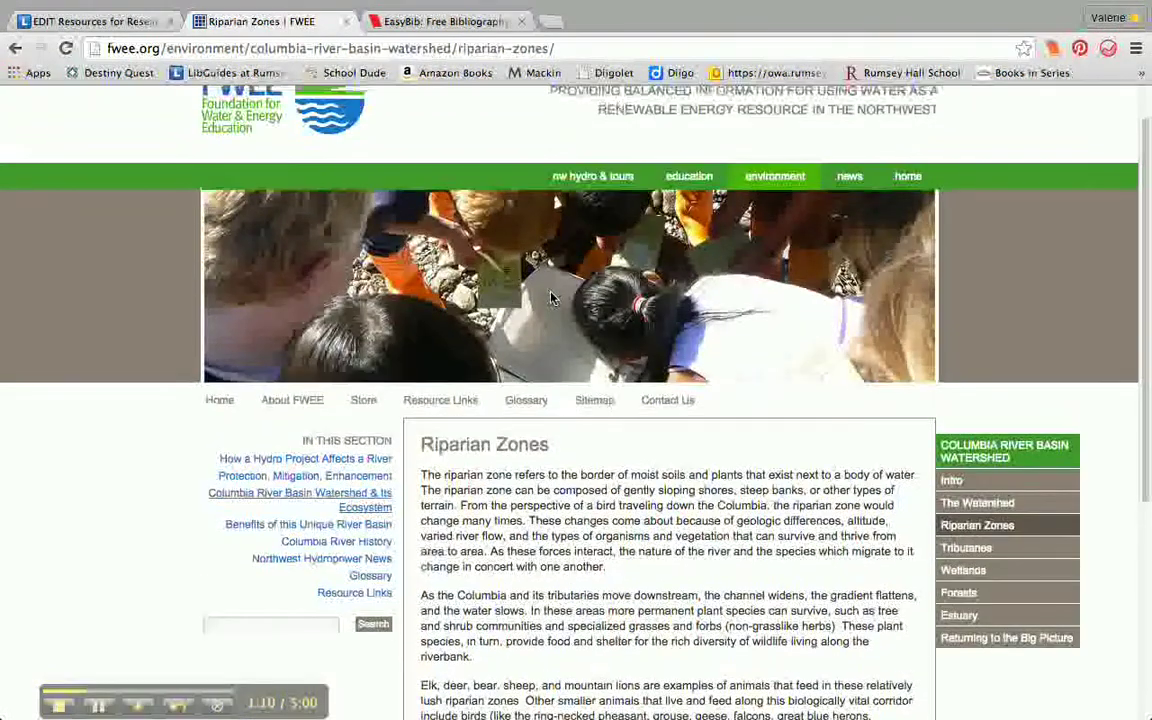
{"action": "left_click", "coordinate": [396, 48]}
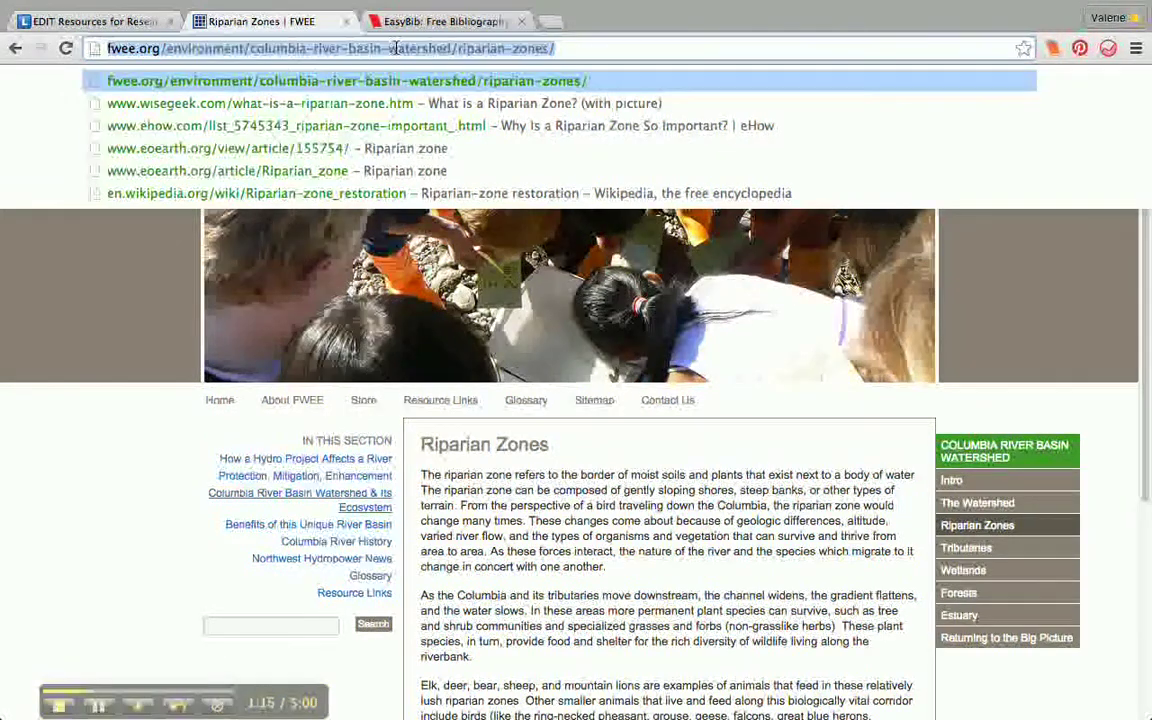
{"action": "left_click", "coordinate": [424, 28]}
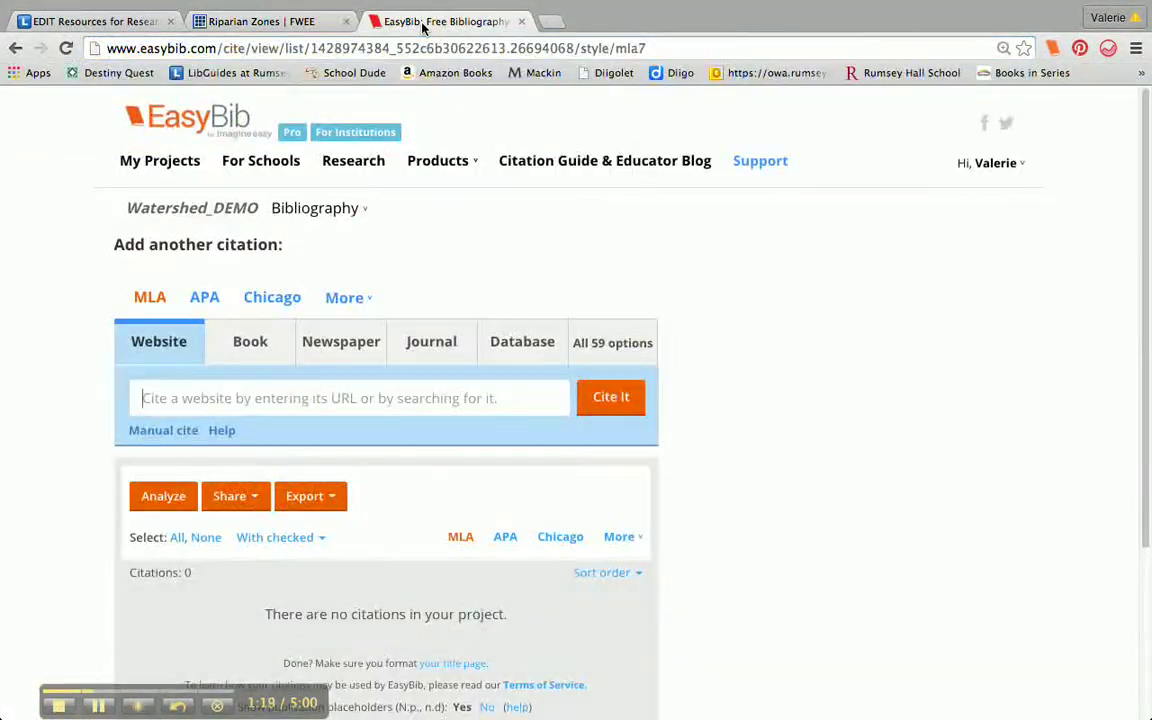
Paste the Riparian Zones page URL into EasyBib's Website field and run Cite It.
{"action": "left_click", "coordinate": [346, 298]}
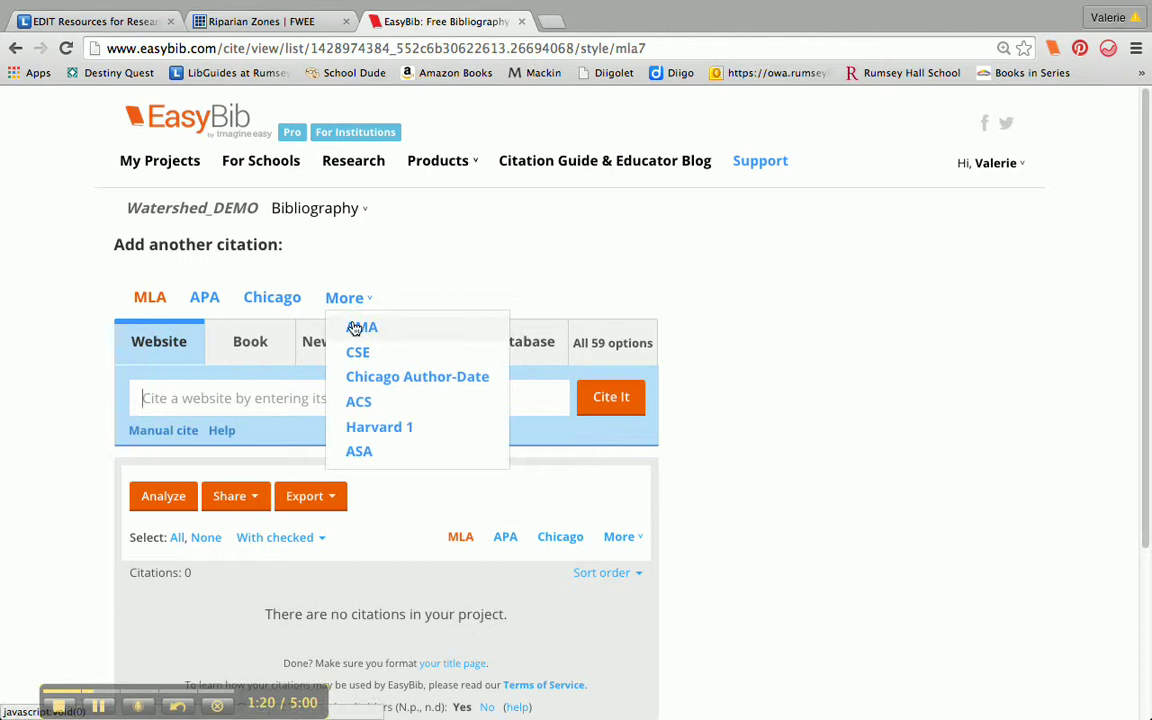
{"action": "scroll", "coordinate": [535, 236], "scroll_direction": "down", "scroll_amount": 1}
{"action": "scroll", "coordinate": [535, 236], "scroll_direction": "down", "scroll_amount": 1}
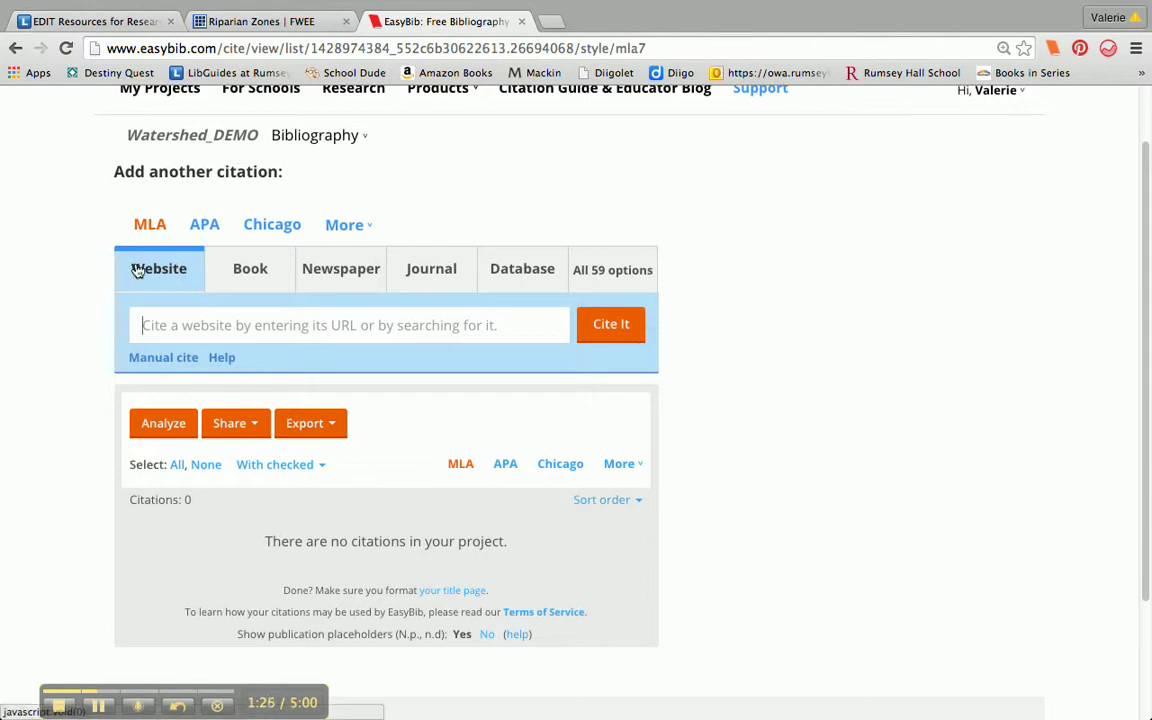
{"action": "left_click", "coordinate": [186, 325]}
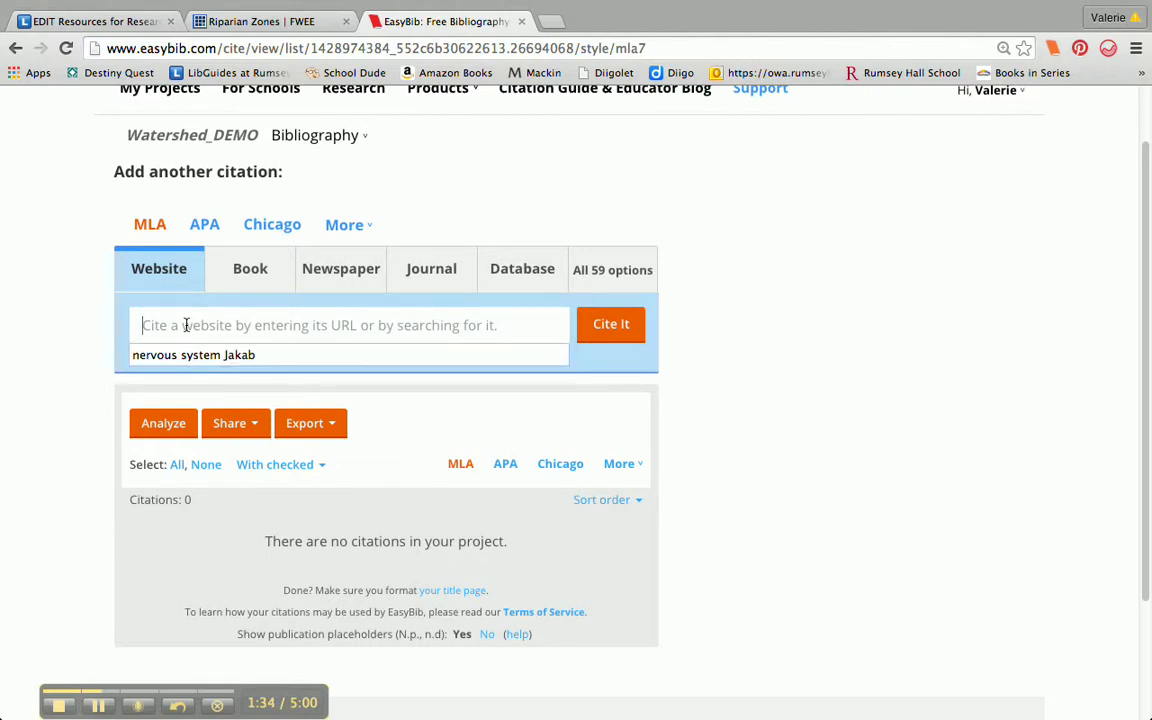
{"action": "key", "text": "super+v"}
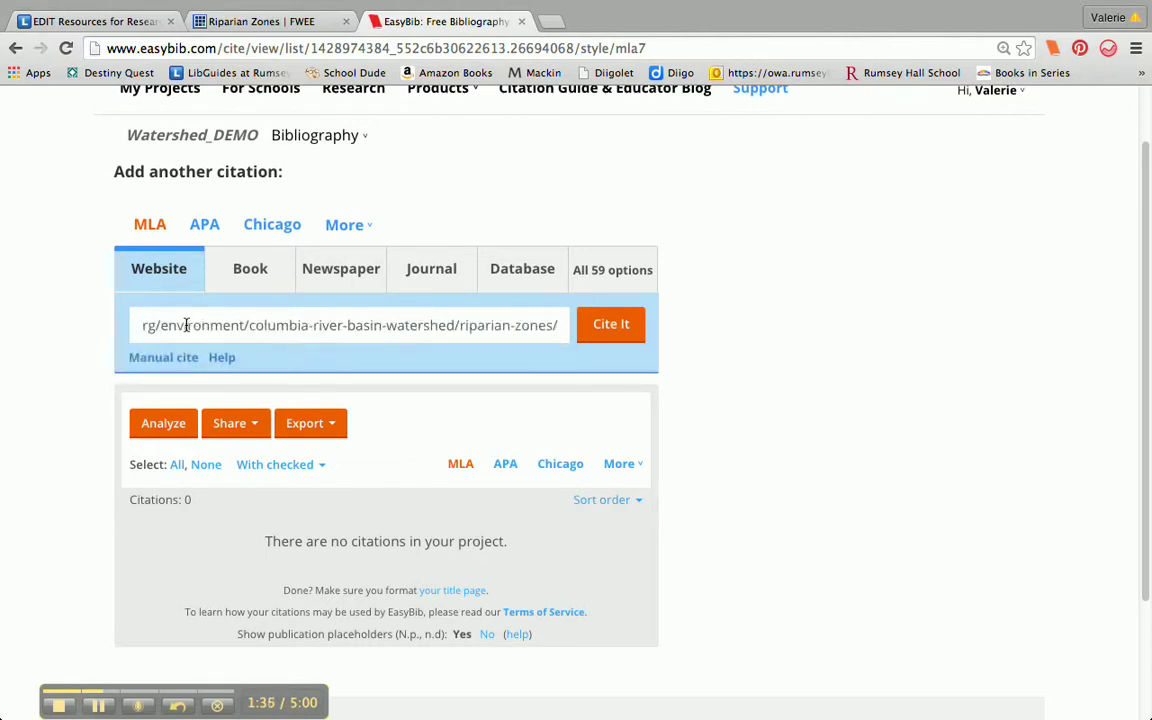
{"action": "left_click", "coordinate": [638, 327]}
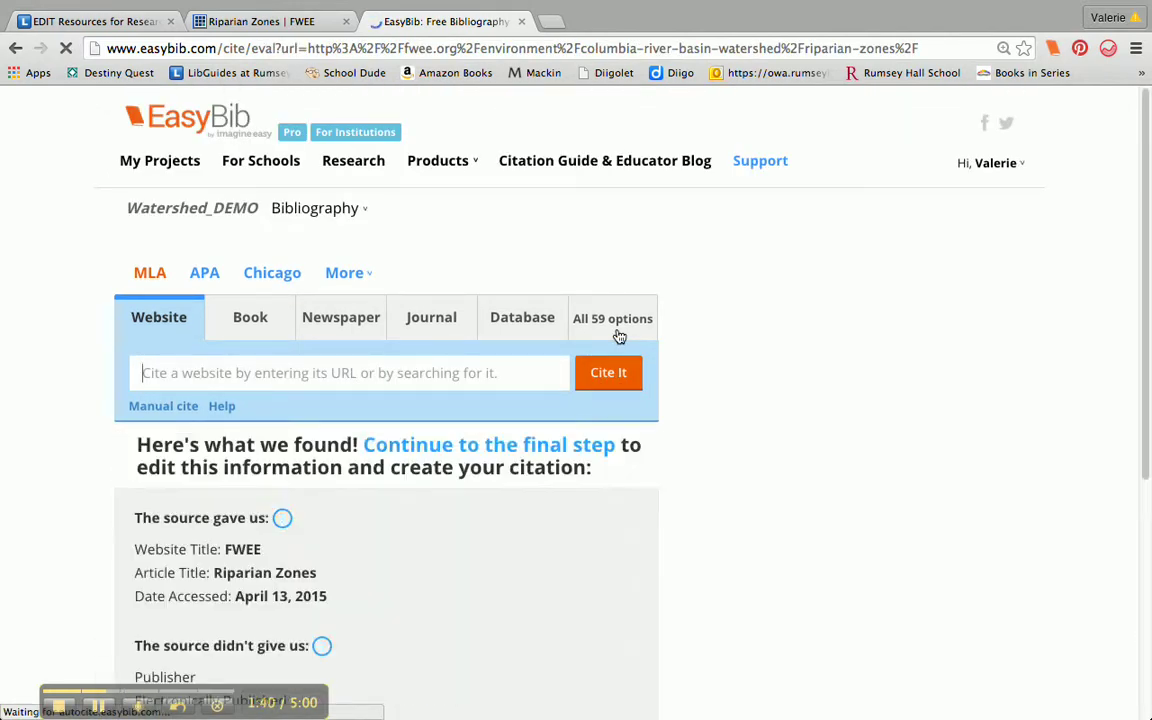
Review the 'Here's what we found' results for Riparian Zones and continue to the citation form.
{"action": "scroll", "coordinate": [831, 381], "scroll_direction": "down", "scroll_amount": 4}
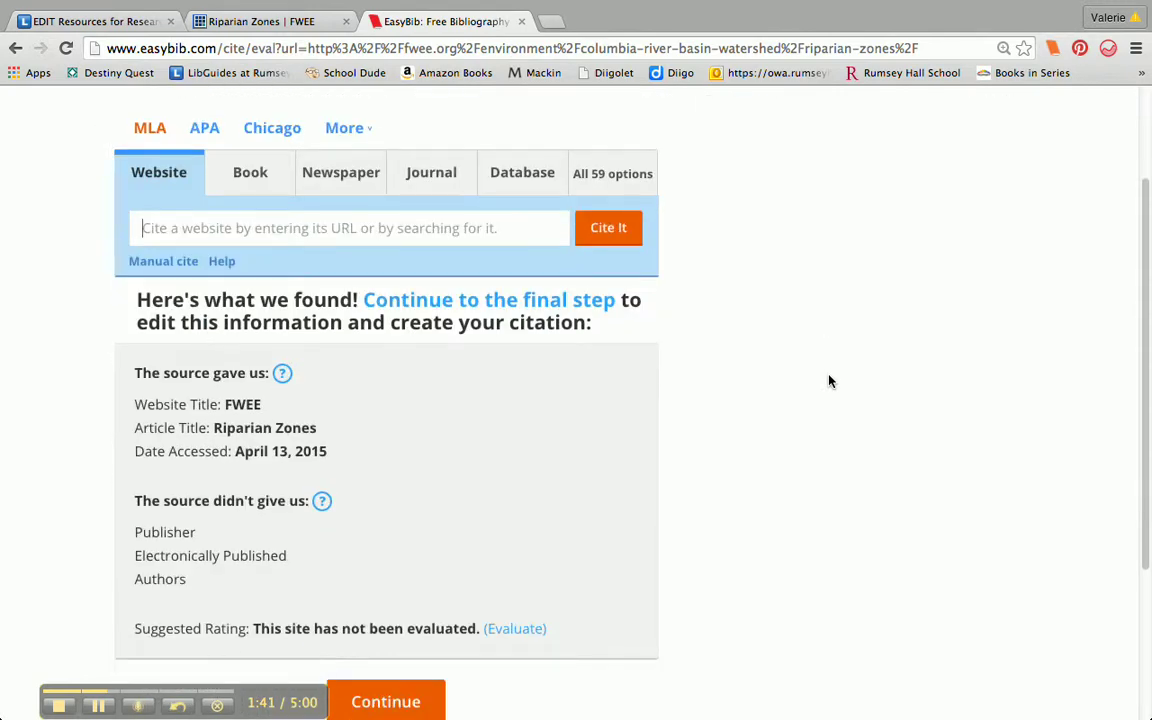
{"action": "scroll", "coordinate": [829, 381], "scroll_direction": "down", "scroll_amount": 1}
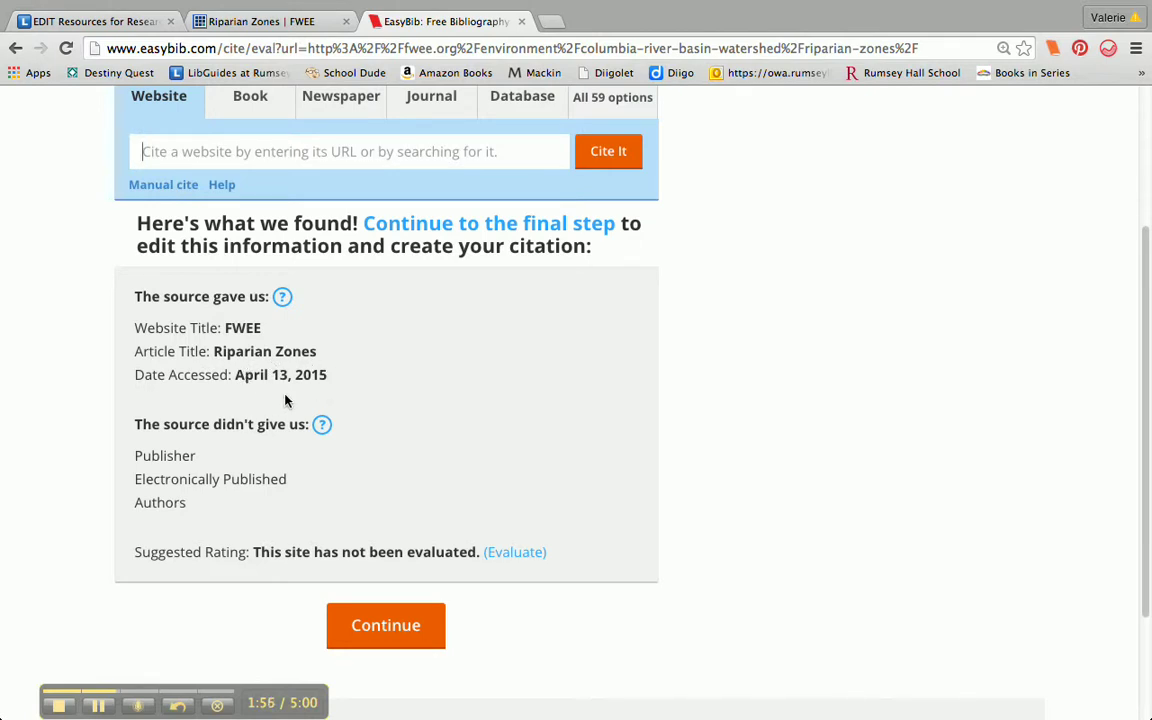
{"action": "scroll", "coordinate": [285, 400], "scroll_direction": "down", "scroll_amount": 2}
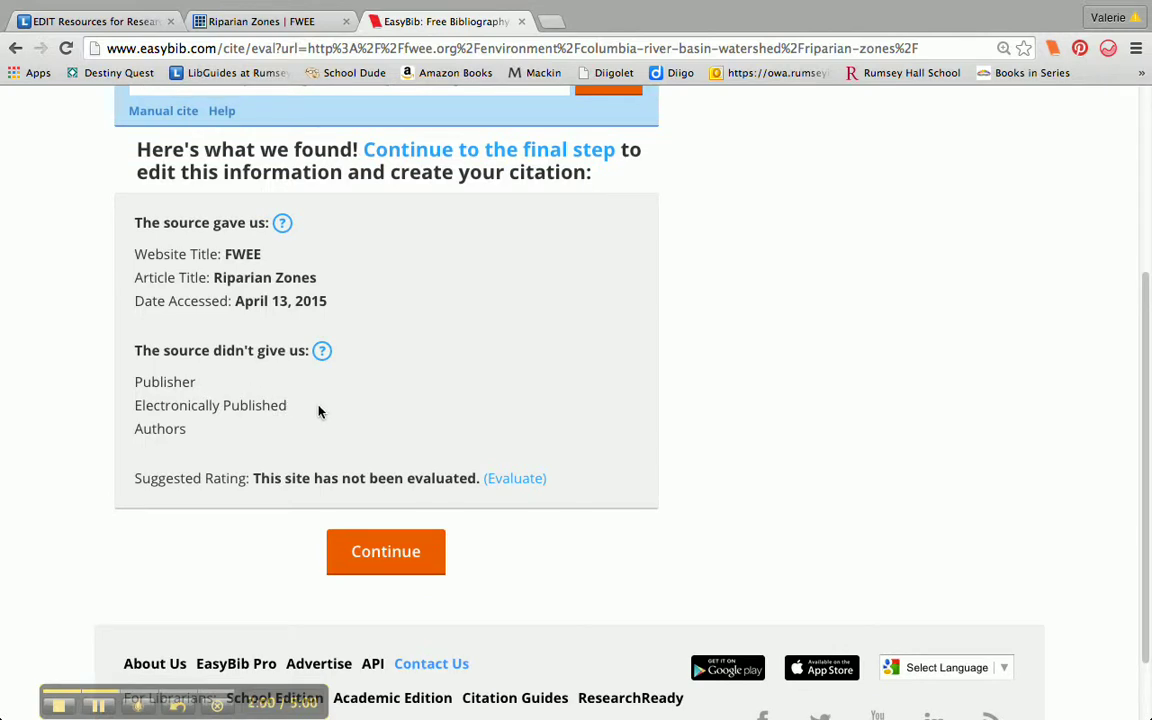
{"action": "scroll", "coordinate": [319, 411], "scroll_direction": "down", "scroll_amount": 1}
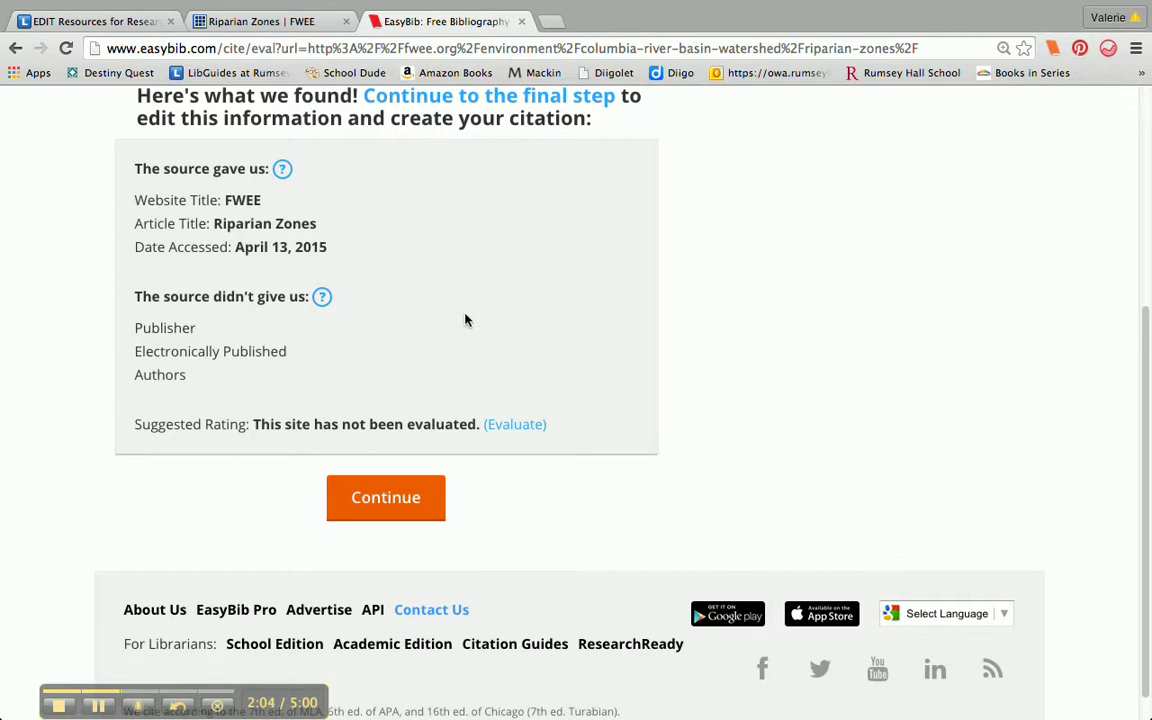
{"action": "left_click", "coordinate": [369, 506]}
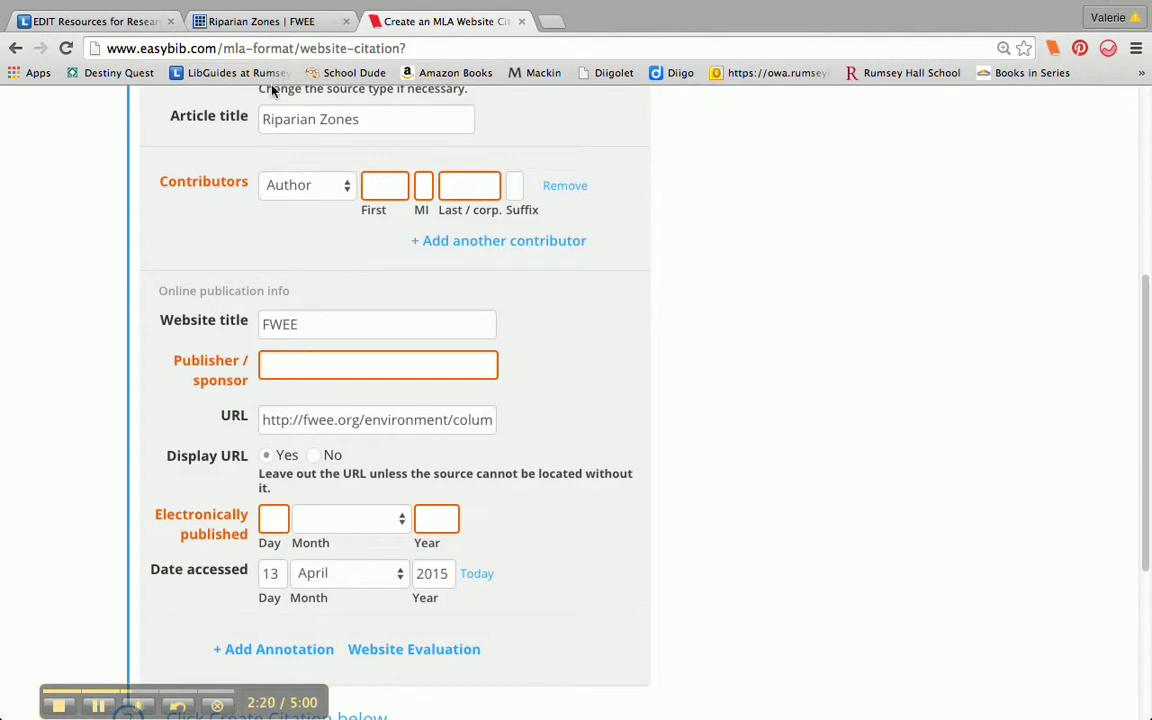
Scroll through the FWEE Riparian Zones page again to look for publisher details.
{"action": "left_click", "coordinate": [263, 24]}
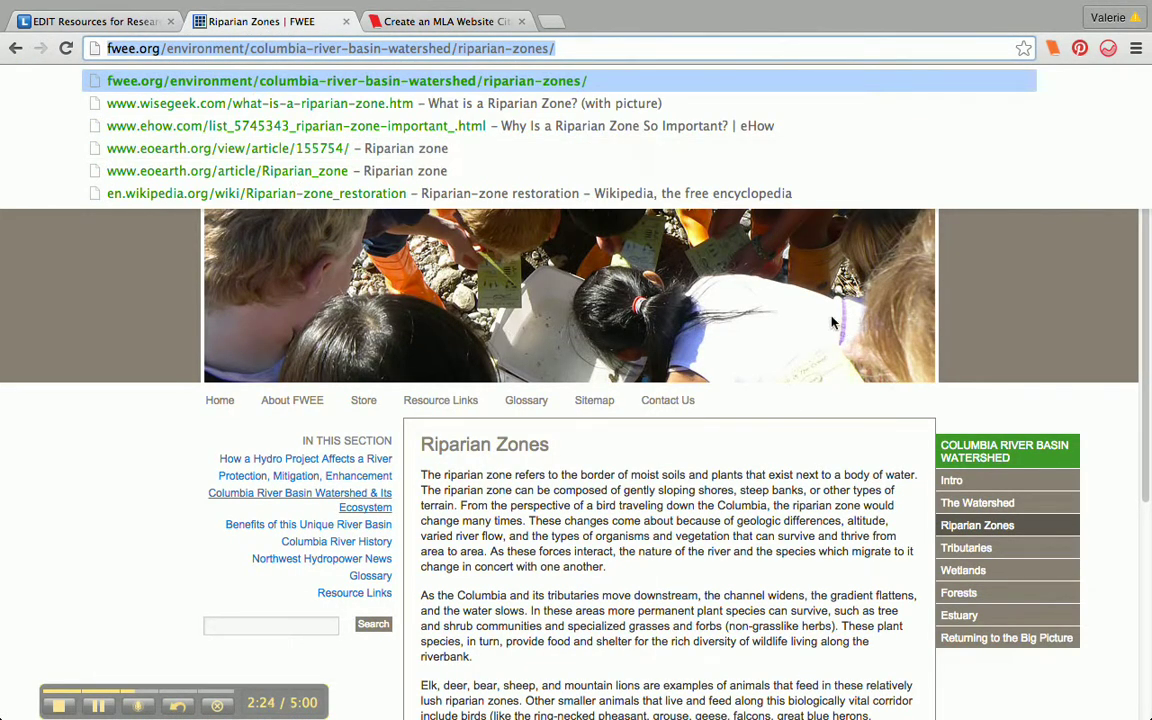
{"action": "scroll", "coordinate": [885, 378], "scroll_direction": "down", "scroll_amount": 3}
{"action": "scroll", "coordinate": [833, 322], "scroll_direction": "up", "scroll_amount": 4}
{"action": "scroll", "coordinate": [833, 322], "scroll_direction": "down", "scroll_amount": 5}
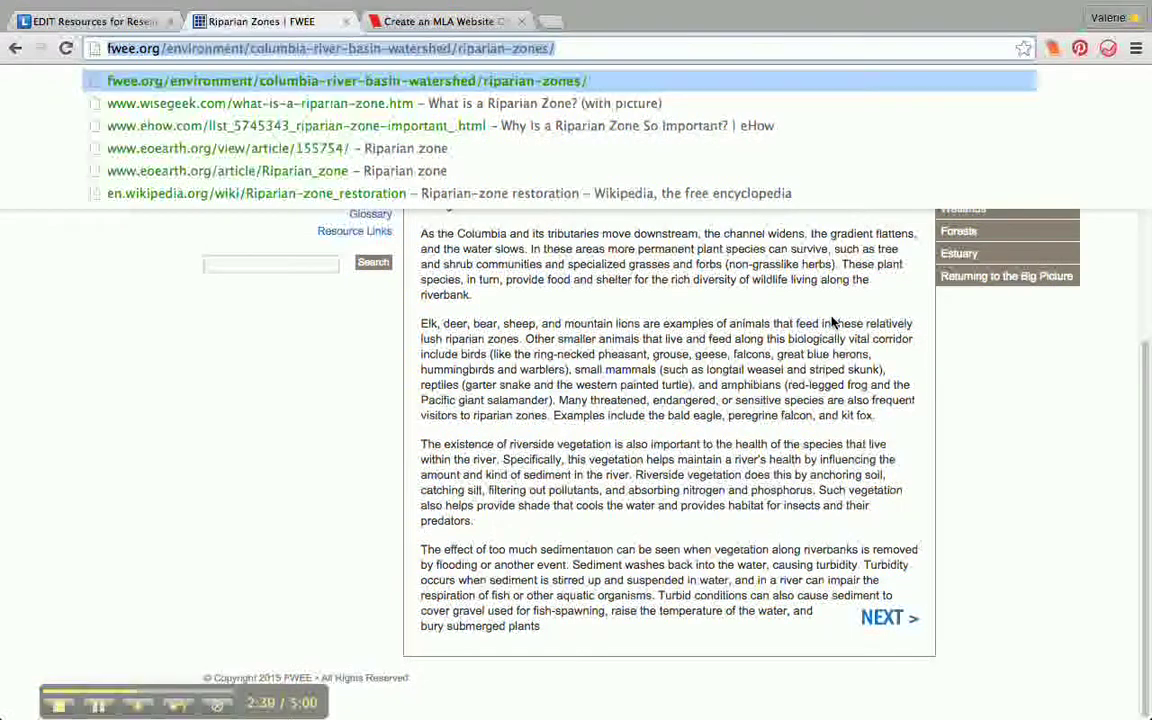
{"action": "scroll", "coordinate": [832, 321], "scroll_direction": "up", "scroll_amount": 5}
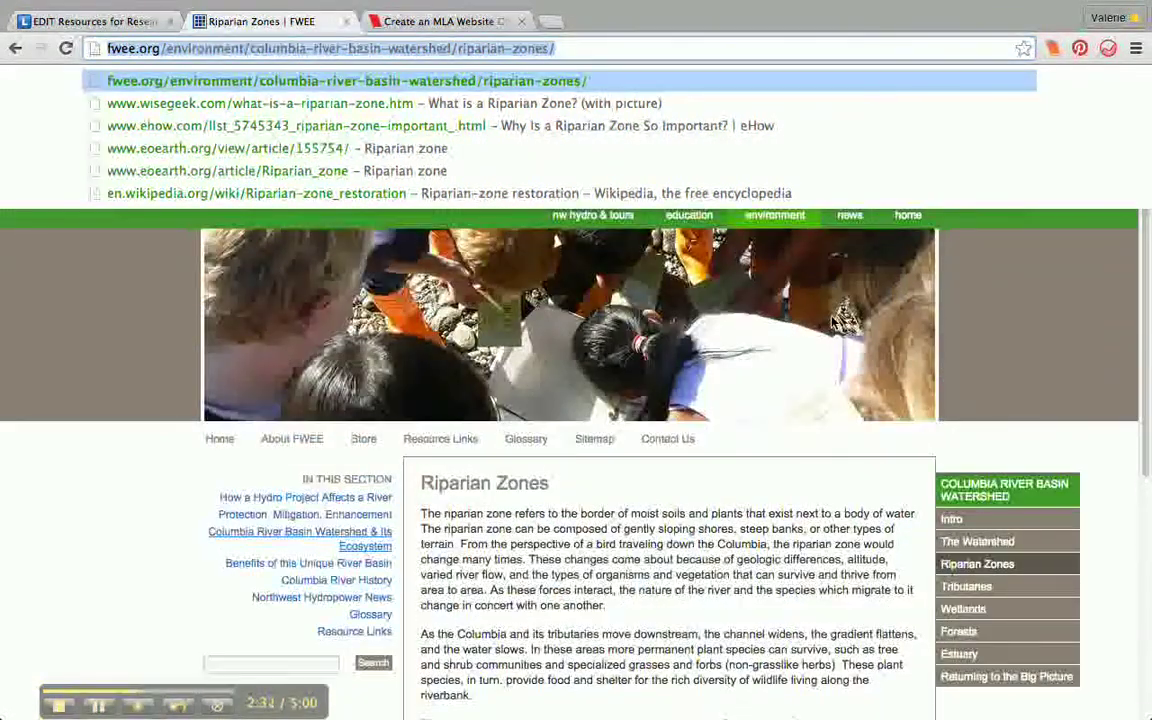
{"action": "left_click", "coordinate": [98, 514]}
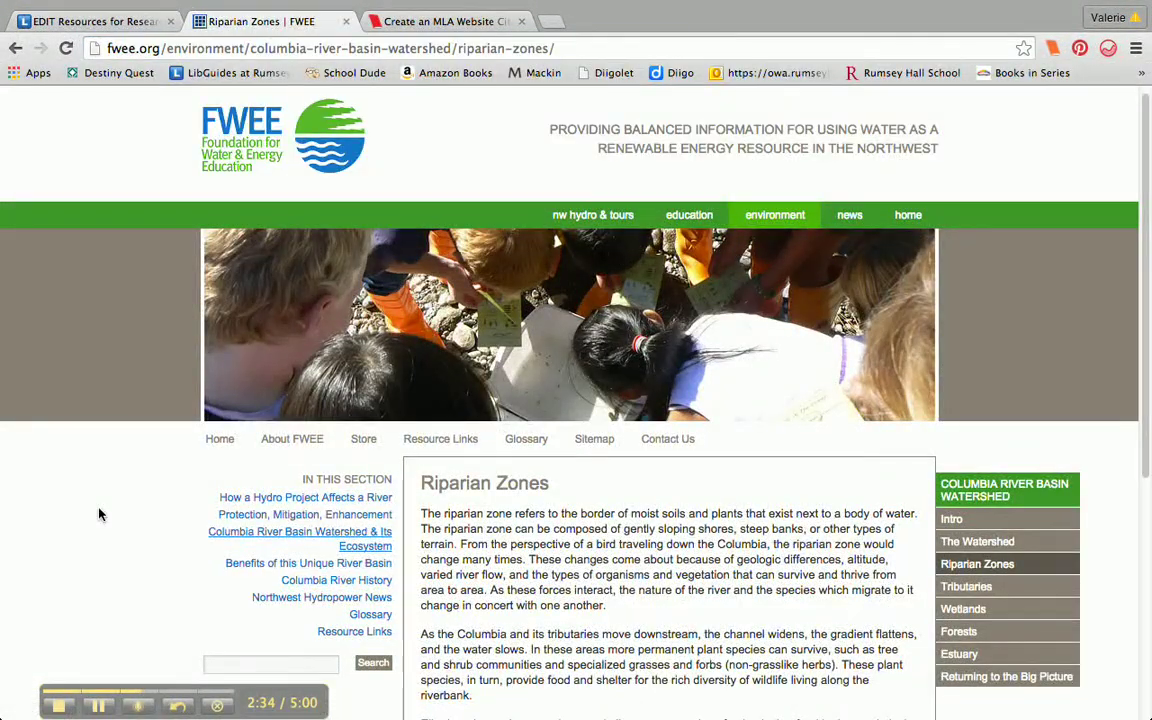
{"action": "scroll", "coordinate": [160, 400], "scroll_direction": "up", "scroll_amount": 1}
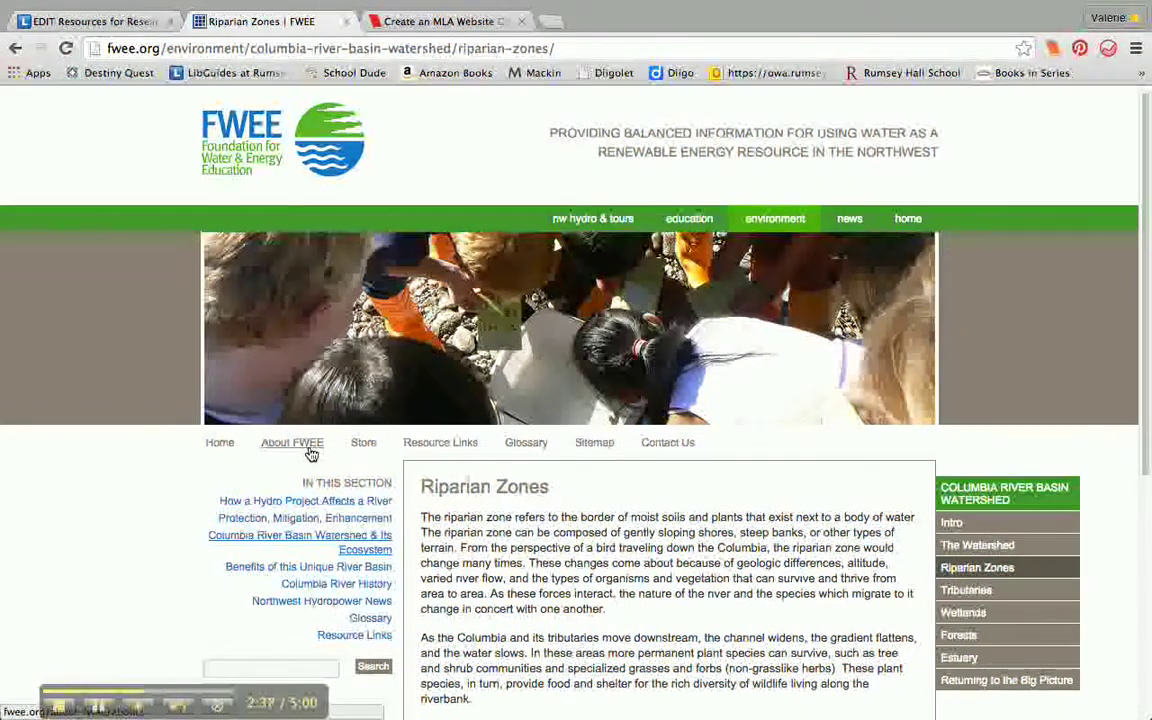
Read the About FWEE page, go back, then switch to the LibGuides Resources for Research page.
{"action": "left_click", "coordinate": [311, 454]}
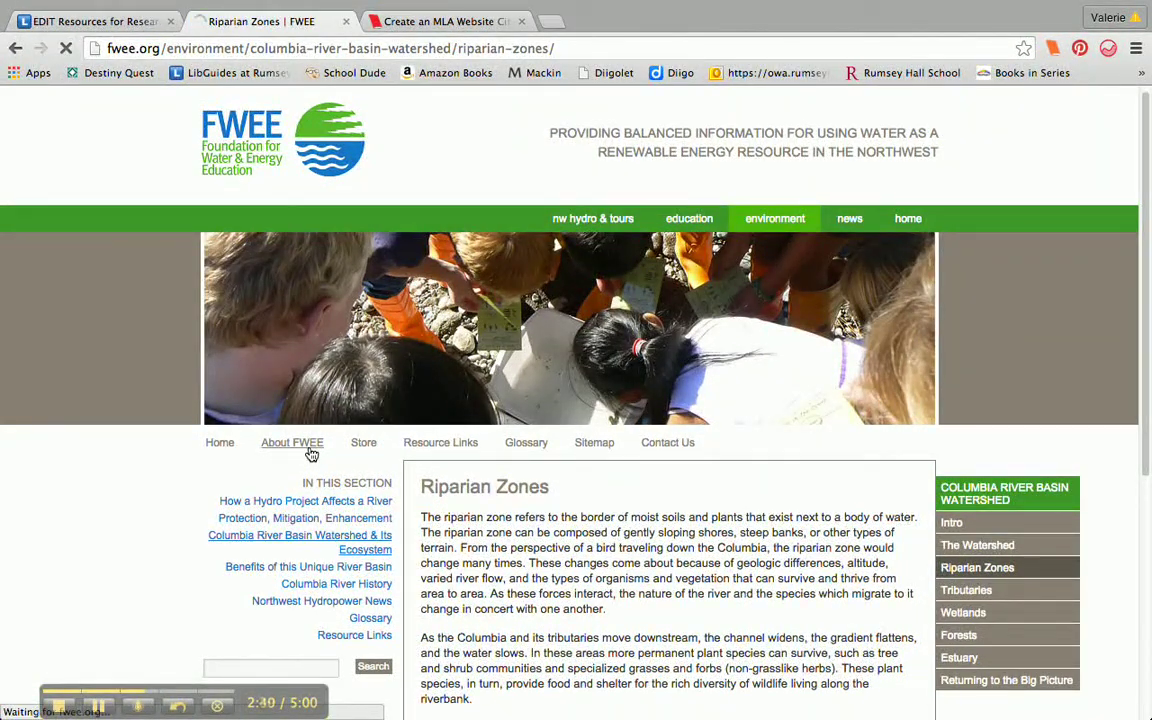
{"action": "scroll", "coordinate": [311, 454], "scroll_direction": "down", "scroll_amount": 3}
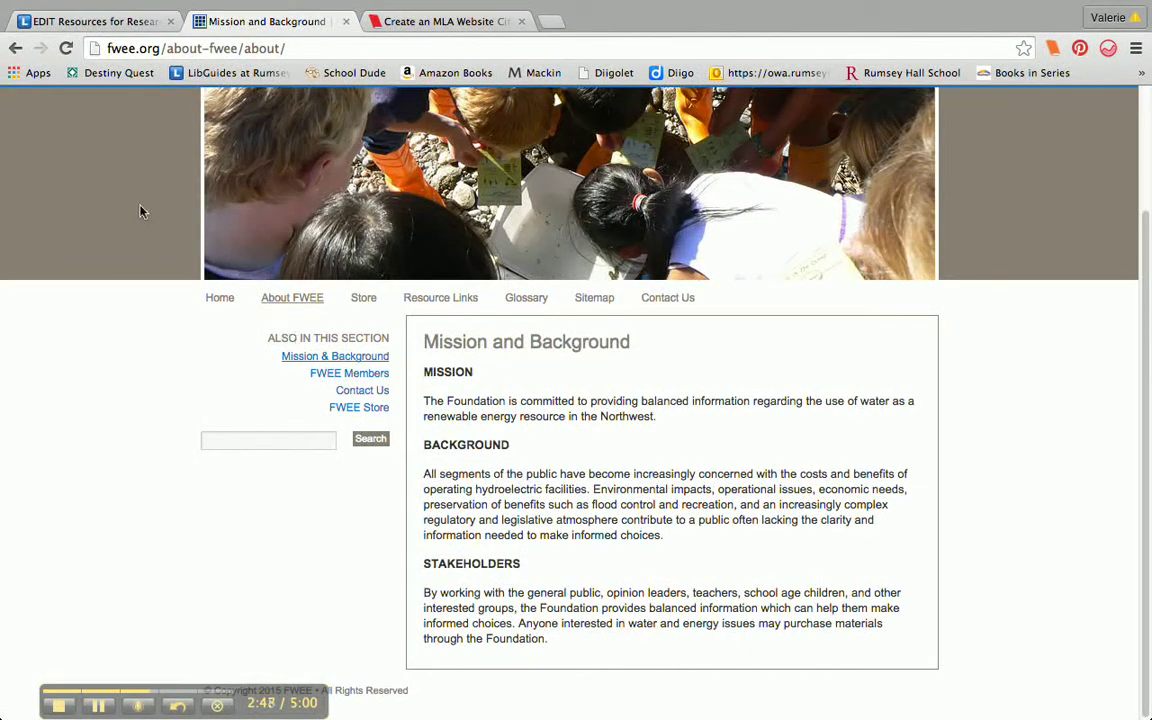
{"action": "left_click", "coordinate": [14, 50]}
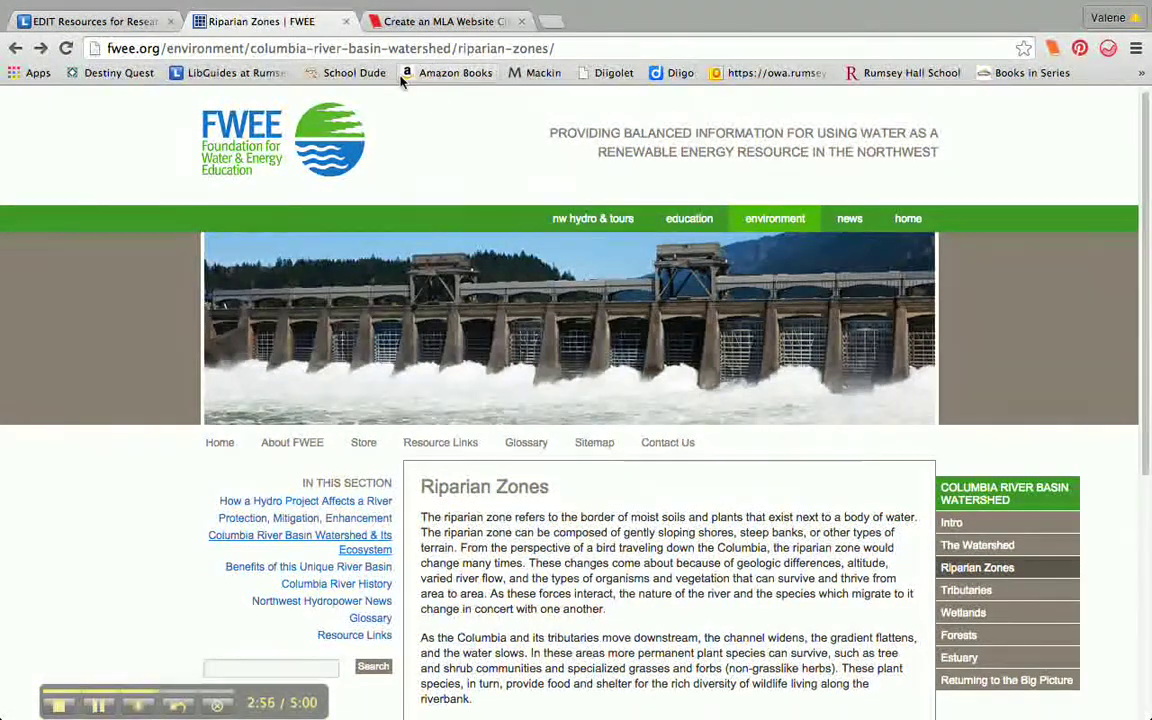
{"action": "left_click", "coordinate": [102, 22]}
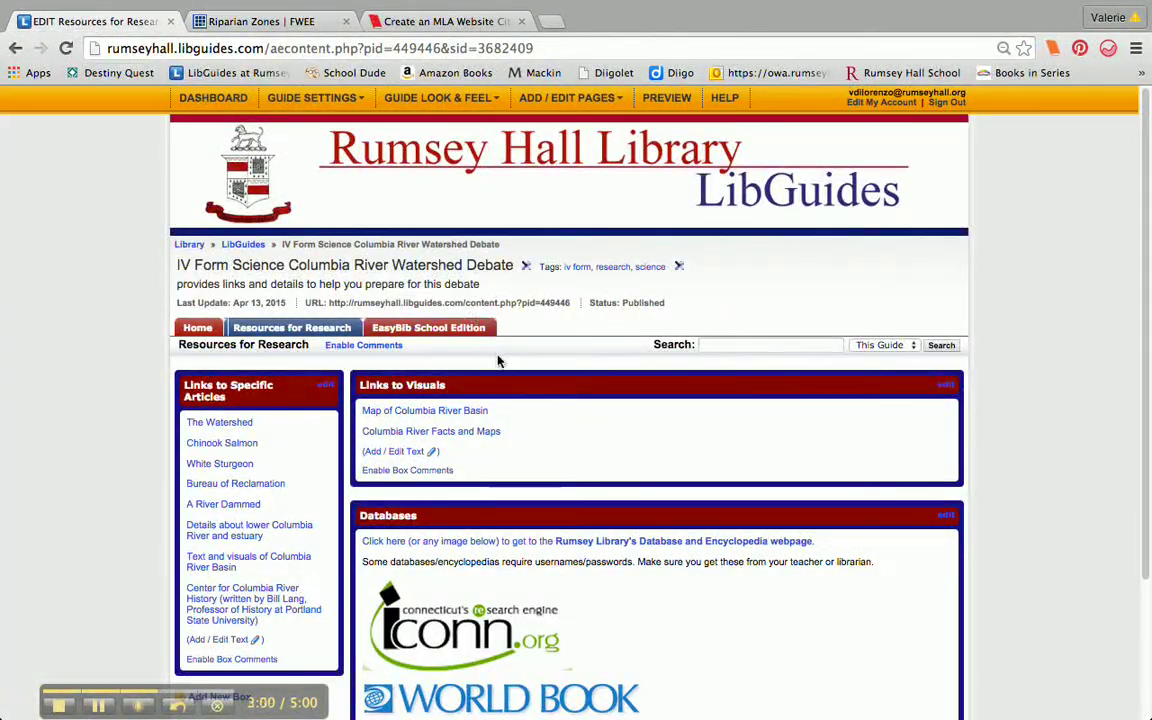
Replace 'FWEE' in the Website title field with 'Foundation for Water & Energy Education'.
{"action": "left_click", "coordinate": [418, 22]}
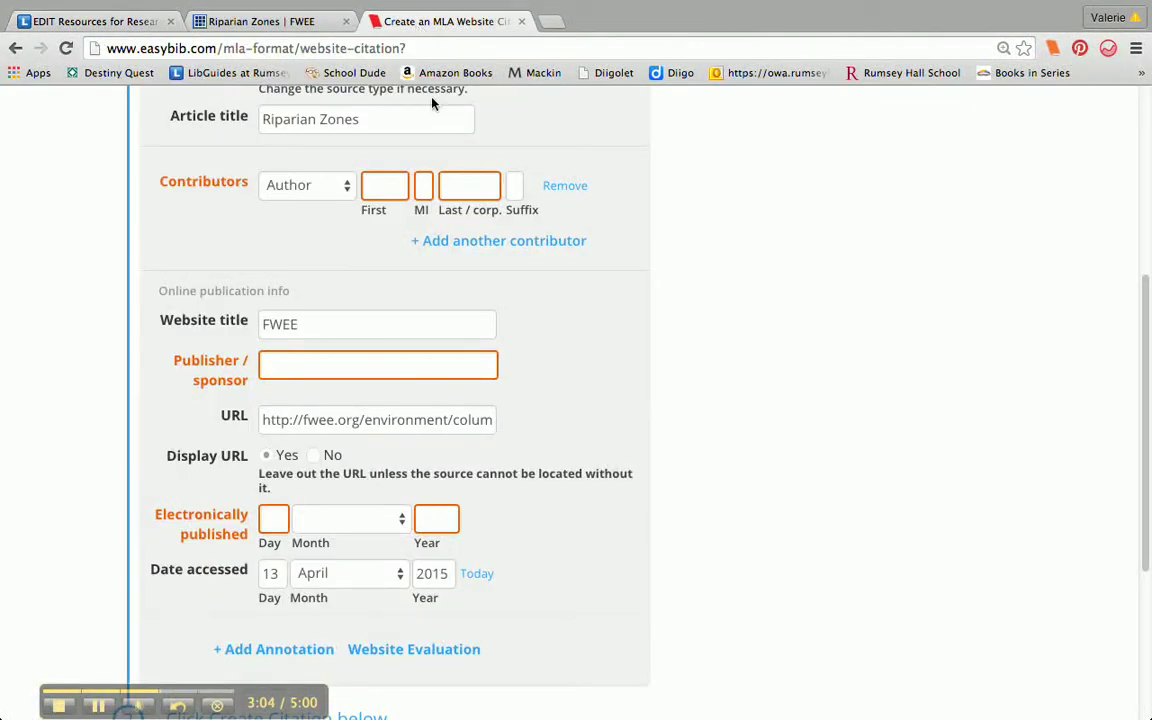
{"action": "left_click", "coordinate": [314, 322]}
{"action": "left_click_drag", "start_coordinate": [314, 322], "coordinate": [255, 323]}
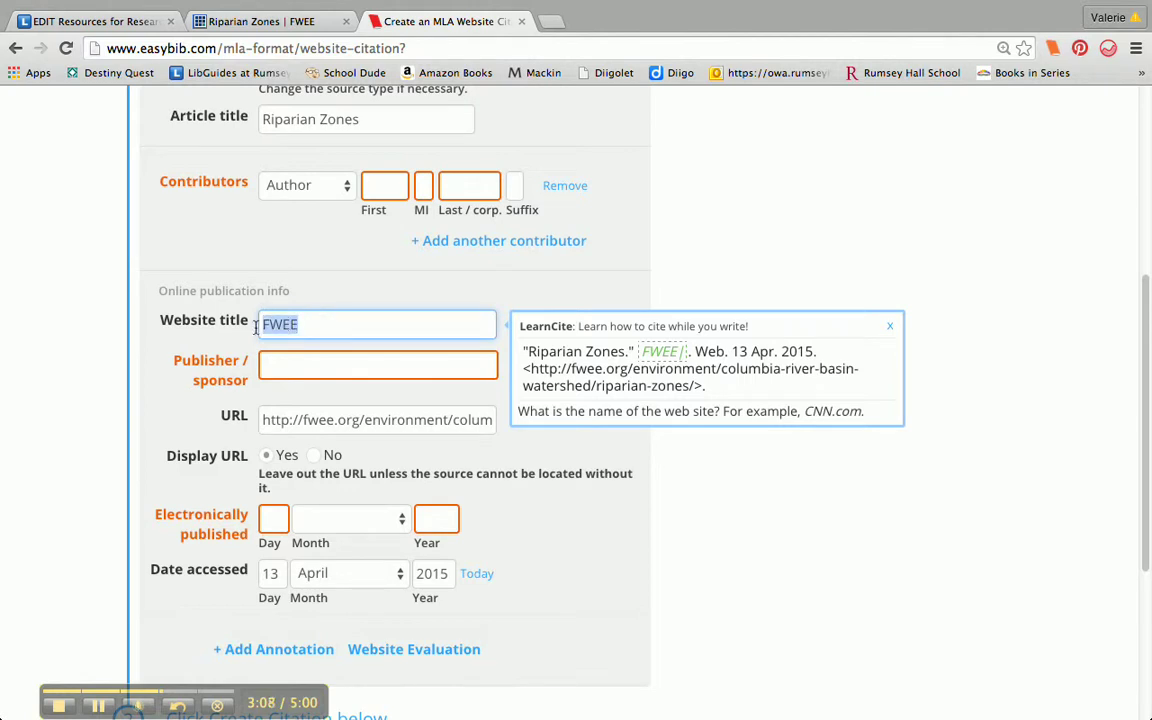
{"action": "type", "text": "Founda"}
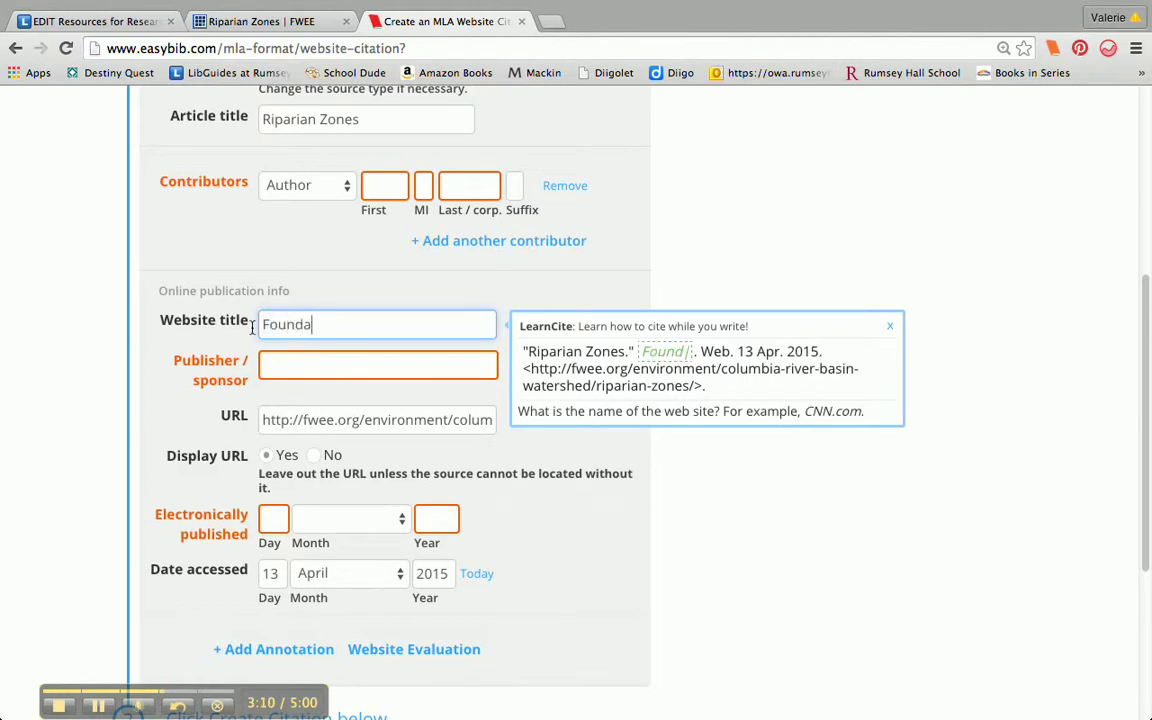
{"action": "type", "text": "tion for Water"}
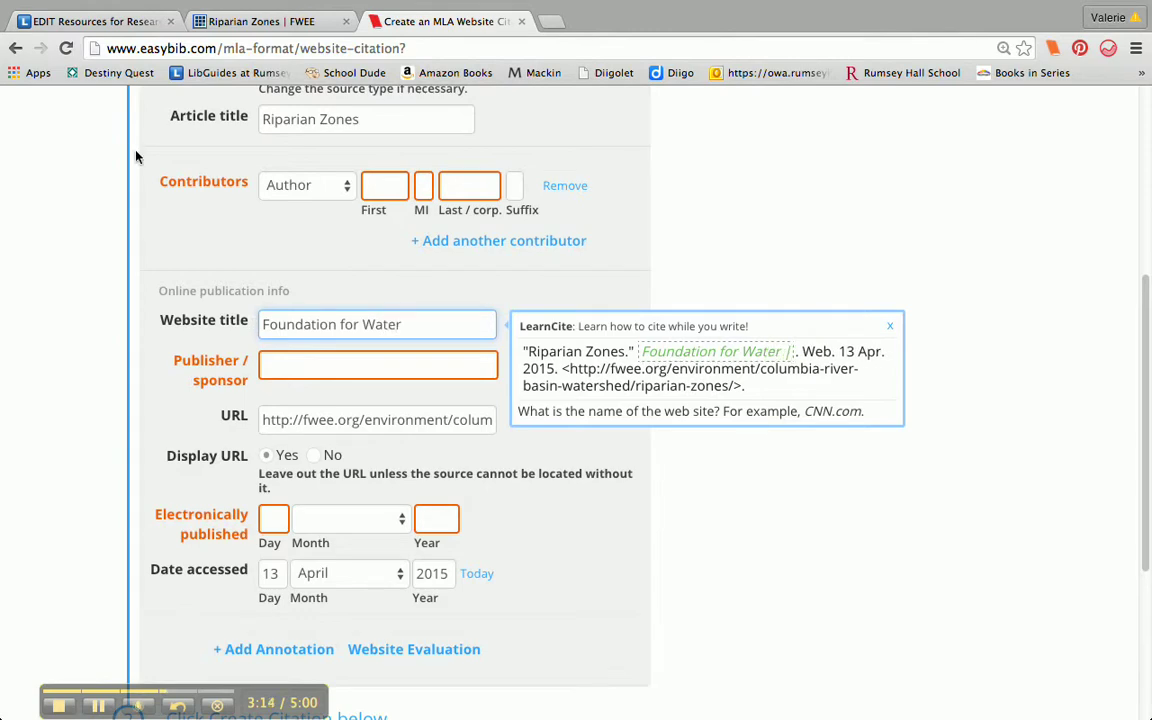
{"action": "left_click", "coordinate": [245, 30]}
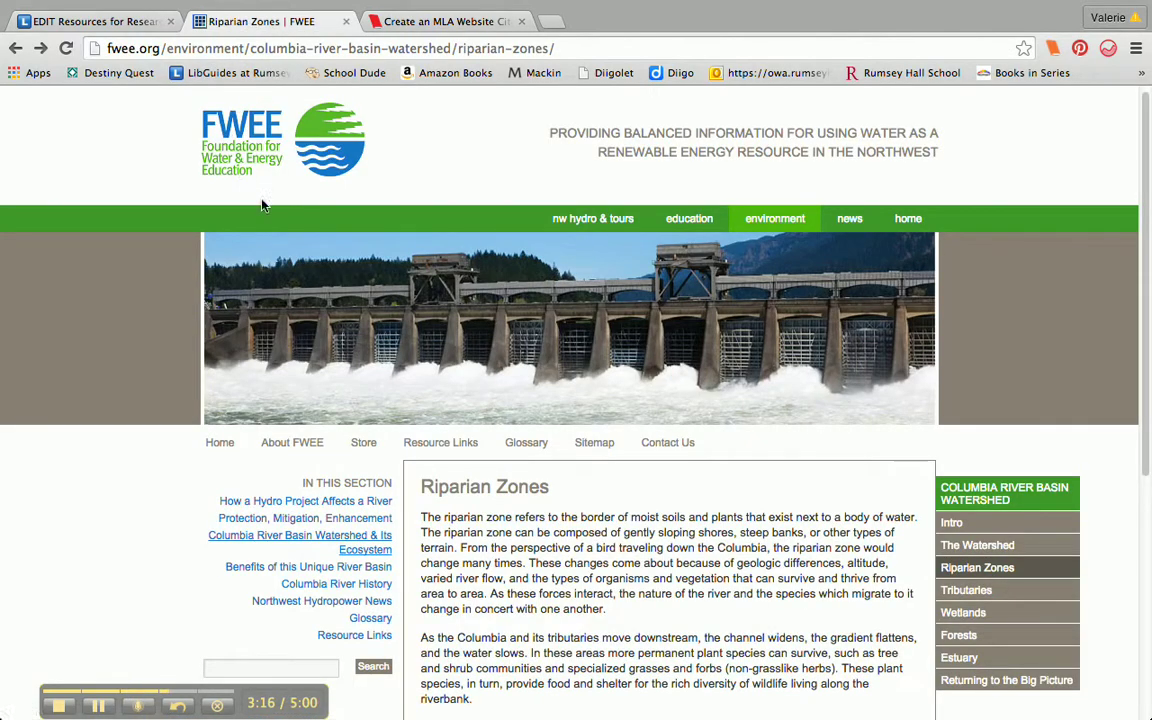
{"action": "left_click", "coordinate": [432, 25]}
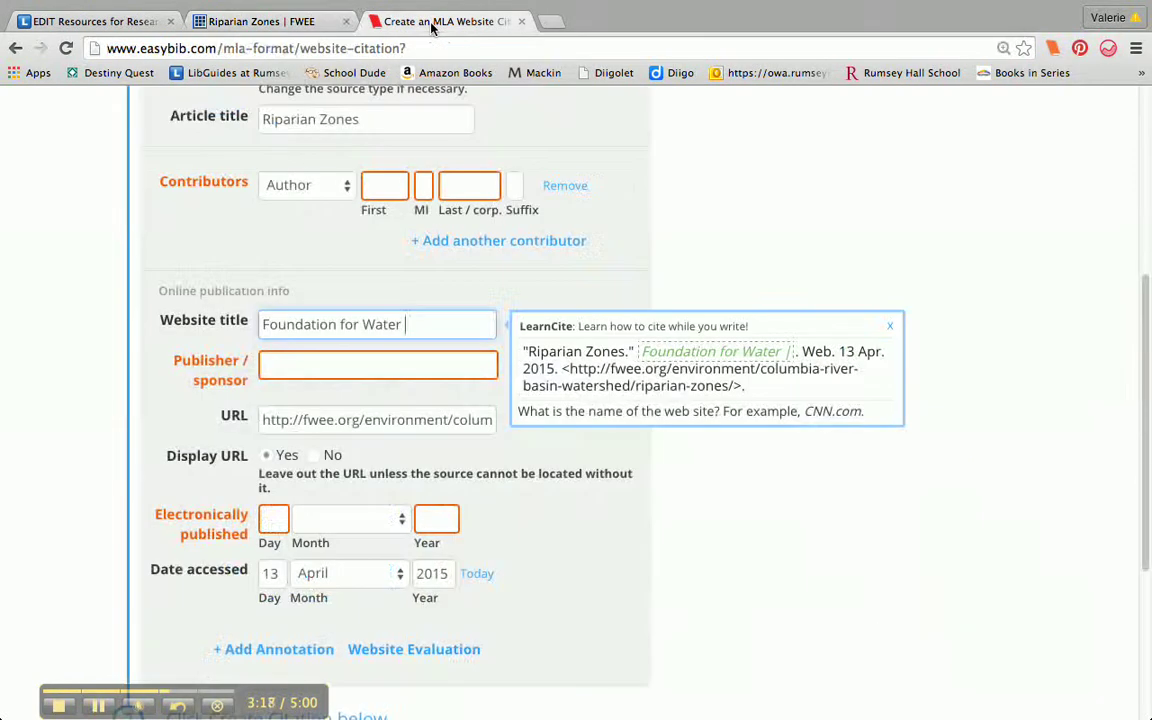
{"action": "type", "text": "& En"}
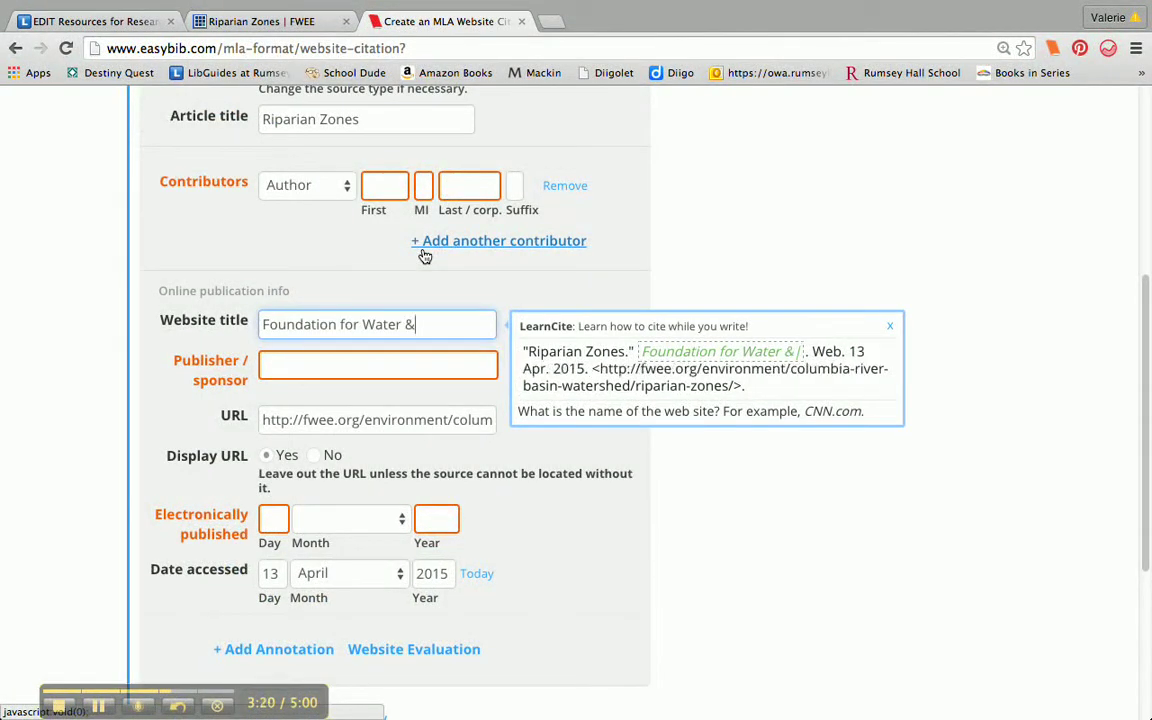
{"action": "type", "text": "y Education"}
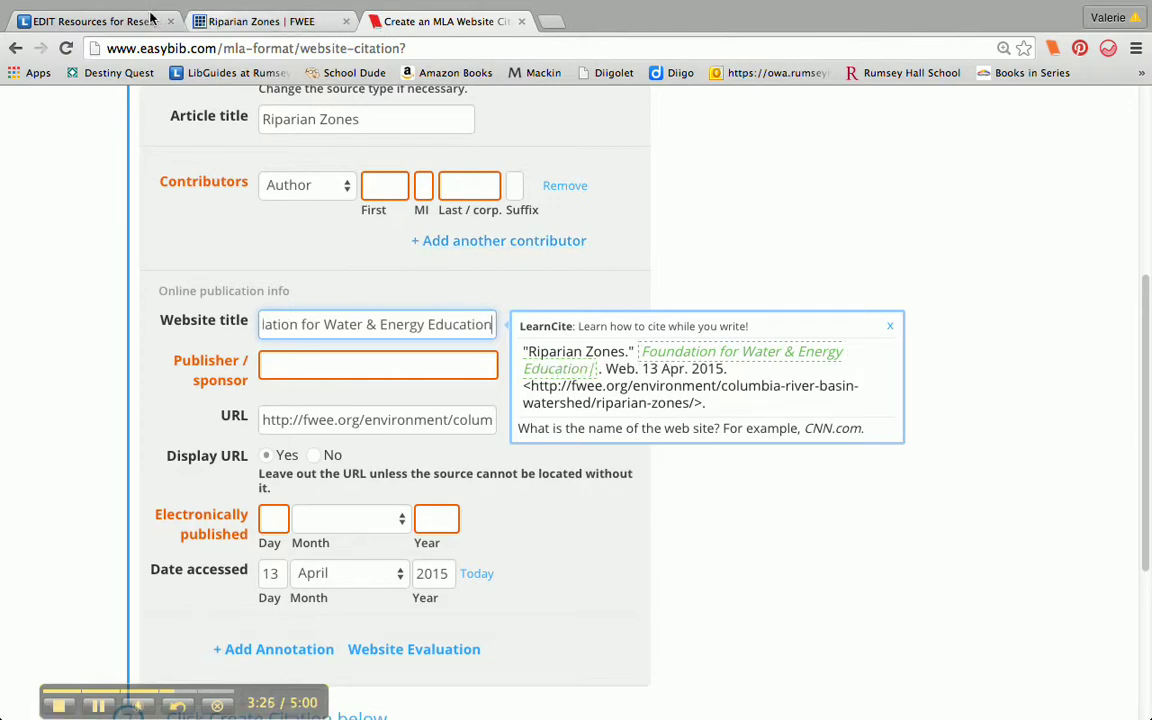
Check FWEE's Mission and Background page for the site's publisher, then return to EasyBib.
{"action": "left_click", "coordinate": [236, 22]}
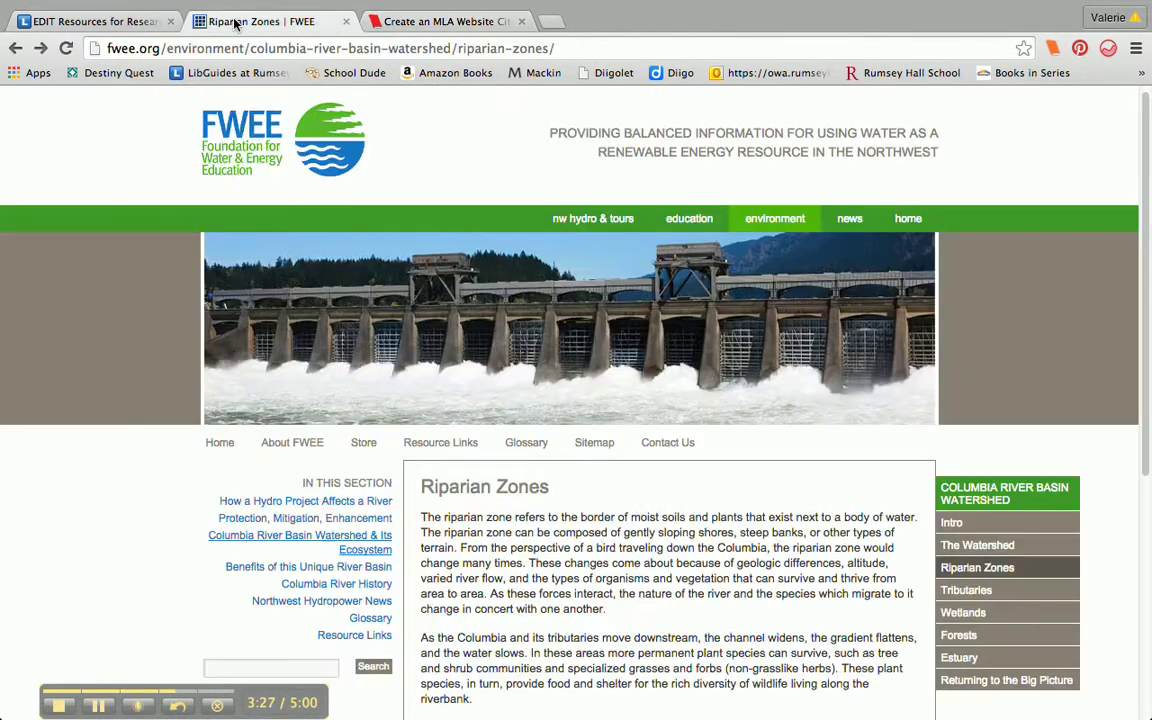
{"action": "scroll", "coordinate": [258, 298], "scroll_direction": "down", "scroll_amount": 5}
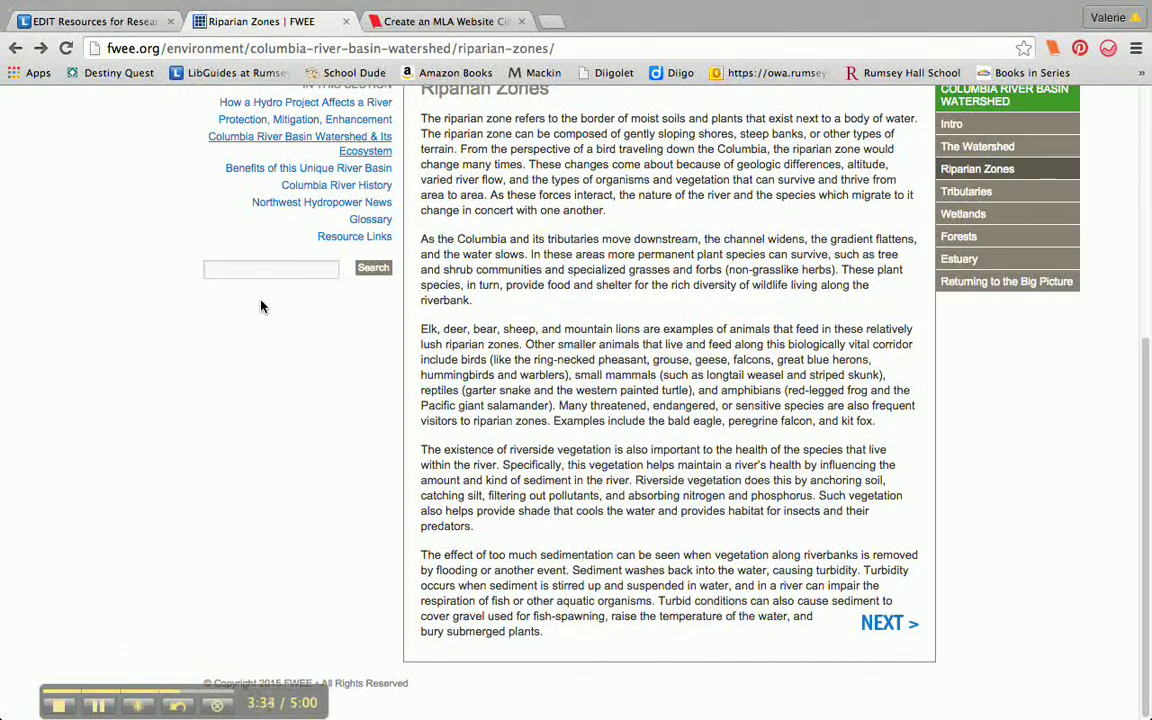
{"action": "scroll", "coordinate": [260, 306], "scroll_direction": "up", "scroll_amount": 5}
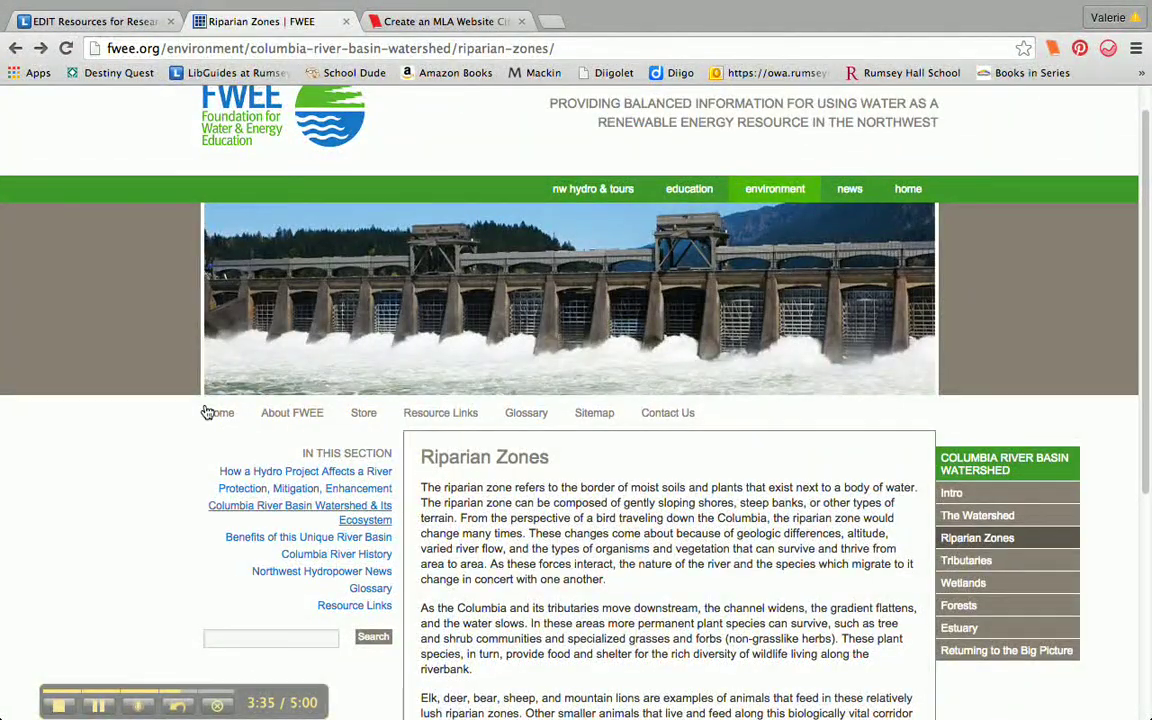
{"action": "left_click", "coordinate": [303, 417]}
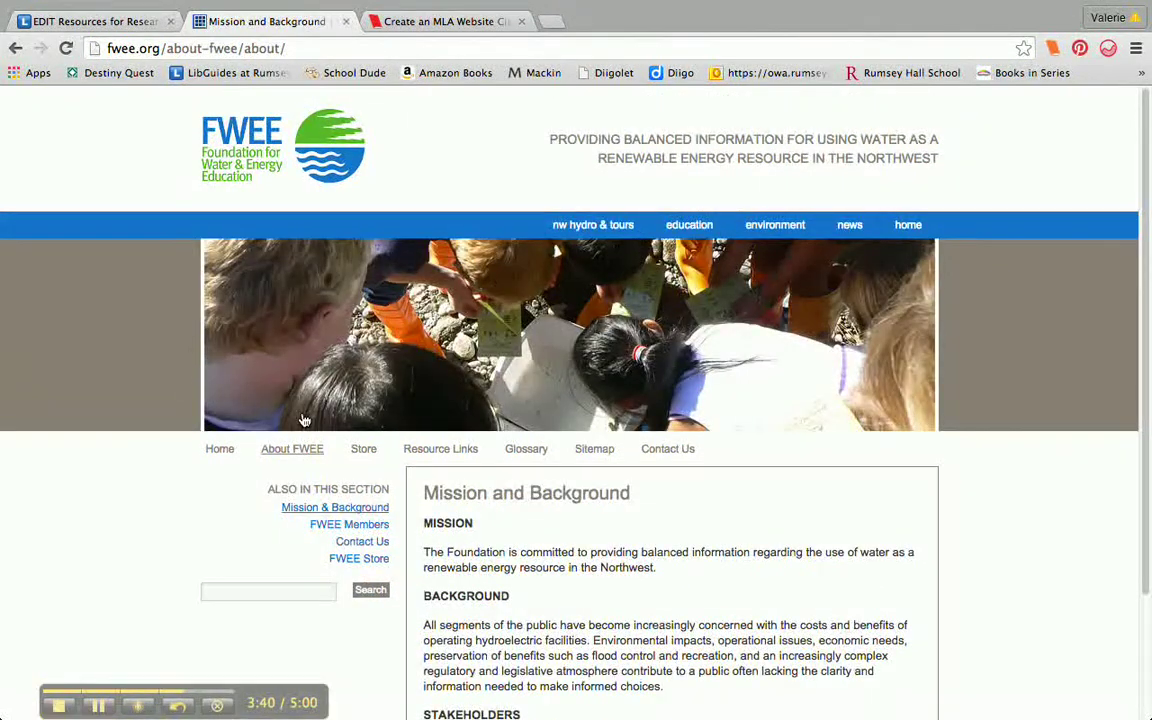
{"action": "scroll", "coordinate": [505, 455], "scroll_direction": "down", "scroll_amount": 3}
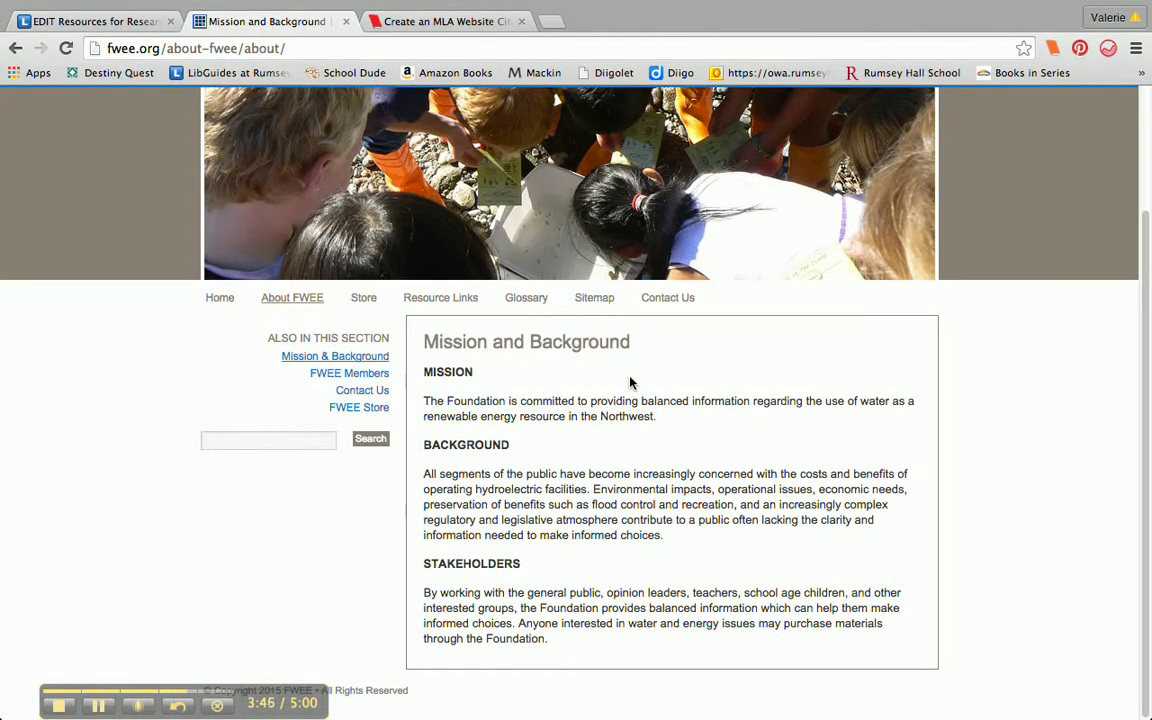
{"action": "scroll", "coordinate": [630, 382], "scroll_direction": "up", "scroll_amount": 3}
{"action": "left_click", "coordinate": [428, 21]}
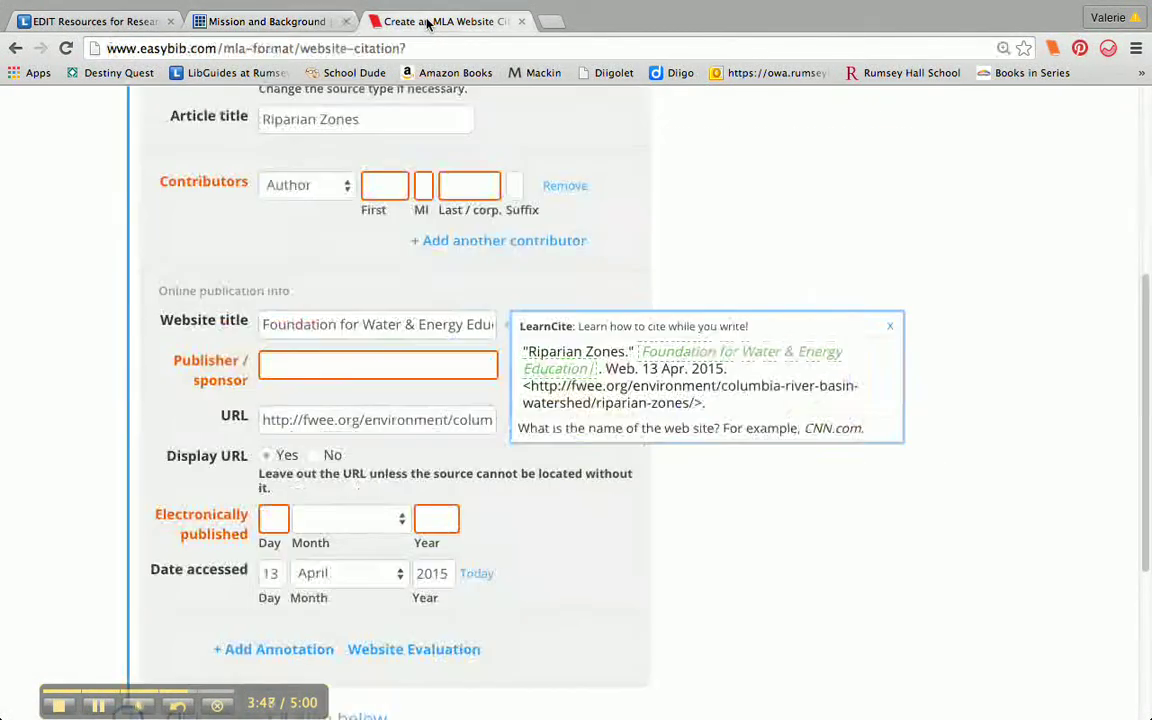
Enter FWEE in the citation's Publisher/sponsor field.
{"action": "left_click", "coordinate": [314, 363]}
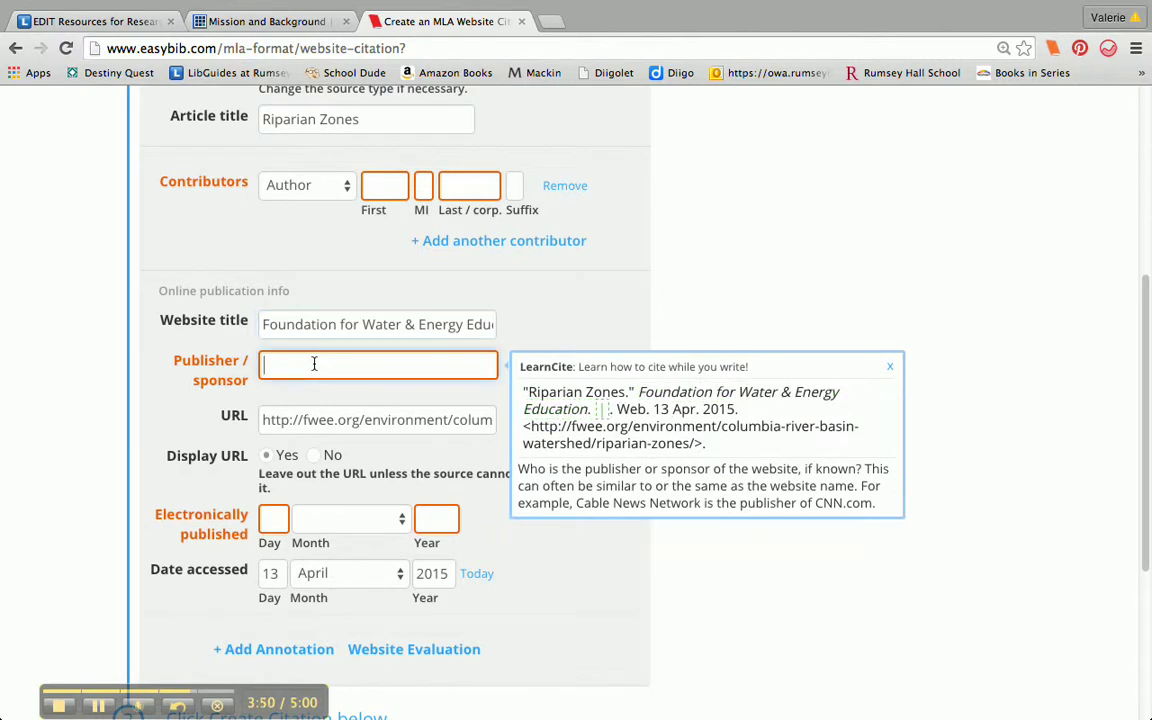
{"action": "type", "text": "FWEE"}
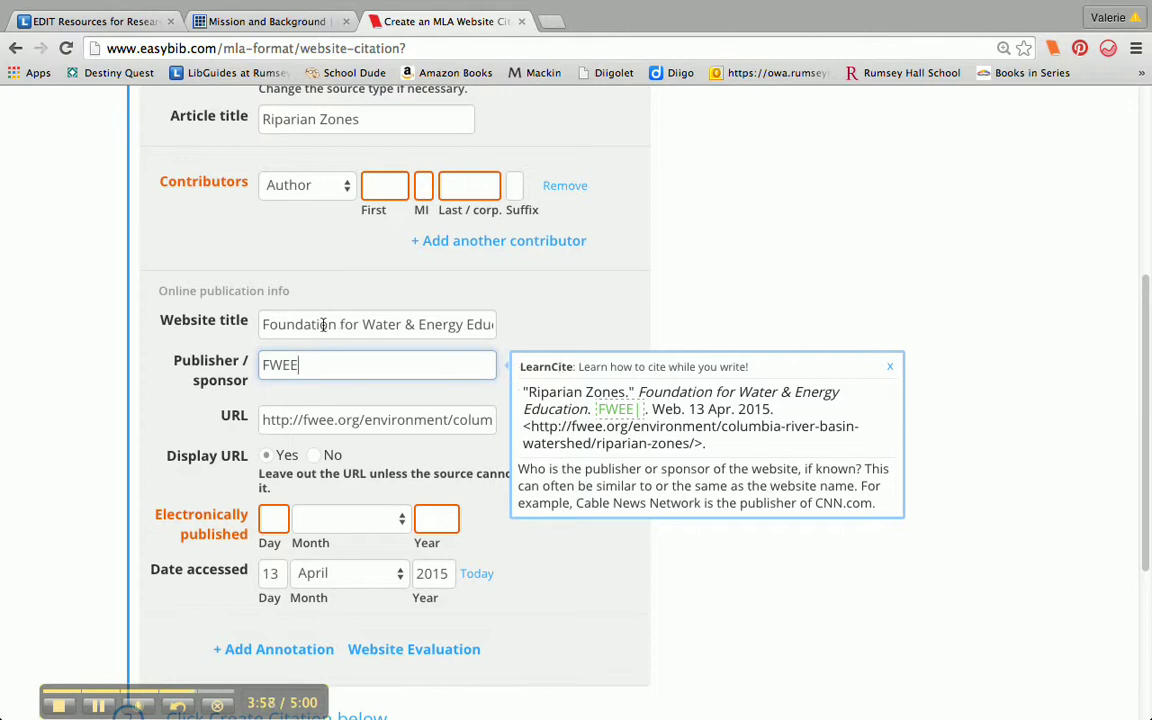
{"action": "scroll", "coordinate": [328, 372], "scroll_direction": "down", "scroll_amount": 2}
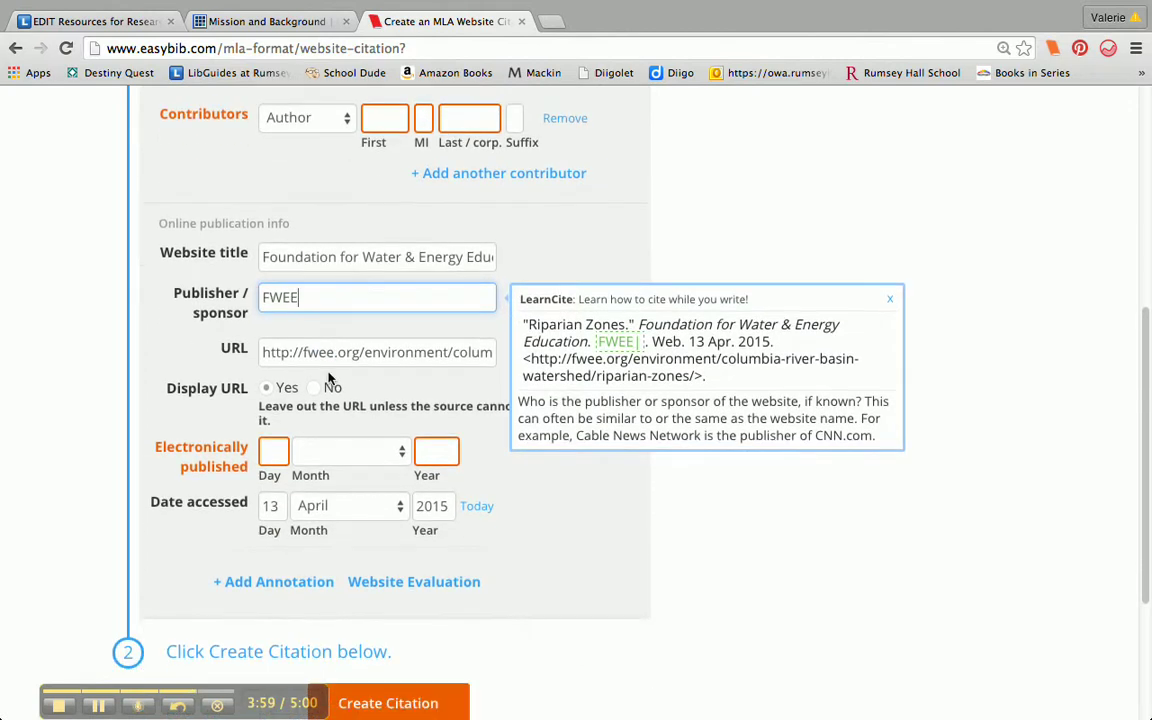
{"action": "scroll", "coordinate": [328, 372], "scroll_direction": "up", "scroll_amount": 1}
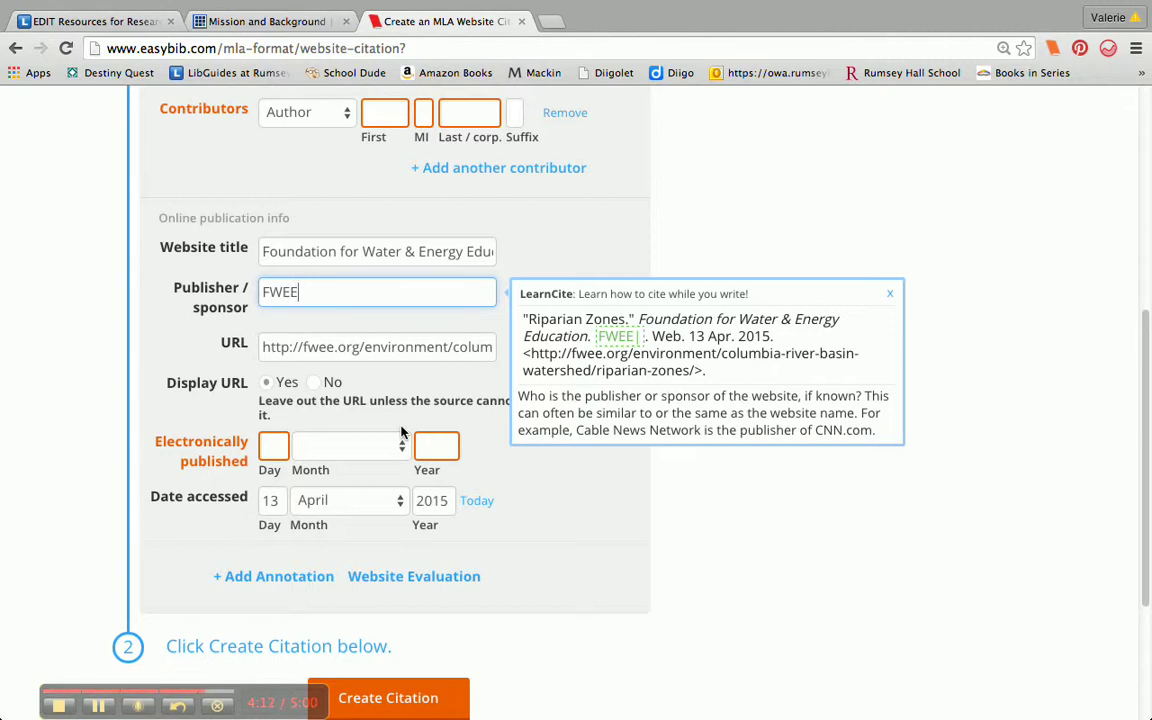
Revisit the Mission and Background page, go back to the Riparian Zones article, then return to EasyBib.
{"action": "left_click", "coordinate": [242, 24]}
{"action": "scroll", "coordinate": [373, 562], "scroll_direction": "down", "scroll_amount": 2}
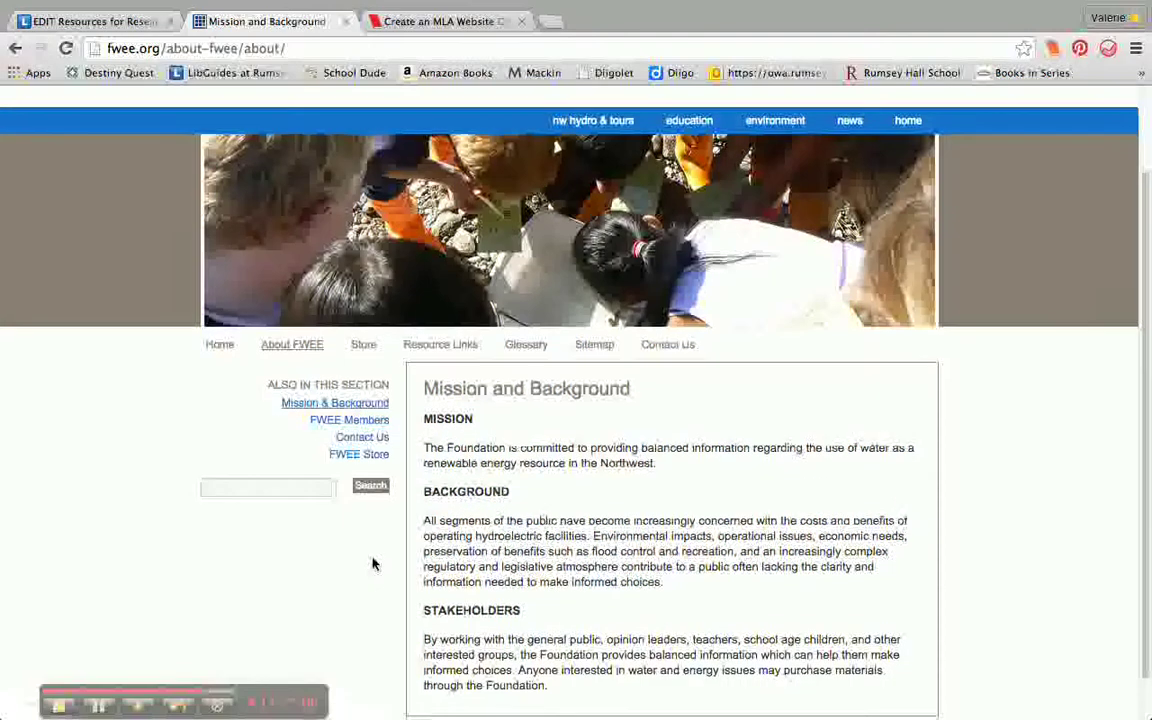
{"action": "scroll", "coordinate": [373, 565], "scroll_direction": "down", "scroll_amount": 2}
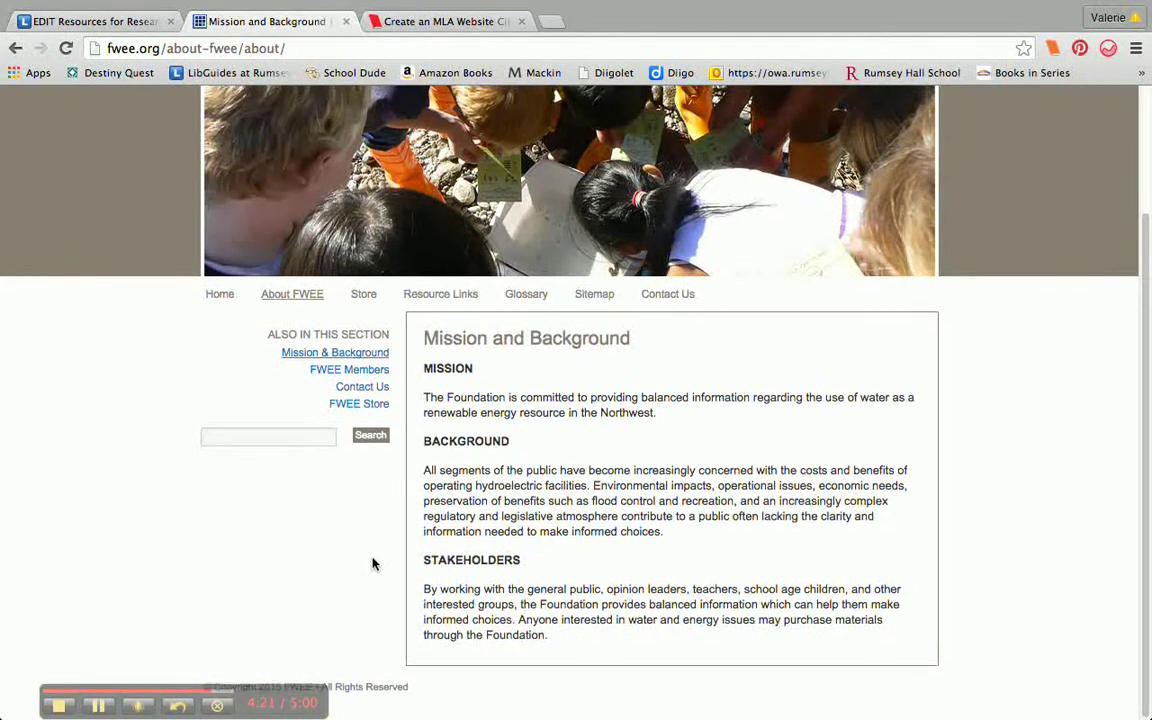
{"action": "left_click", "coordinate": [15, 48]}
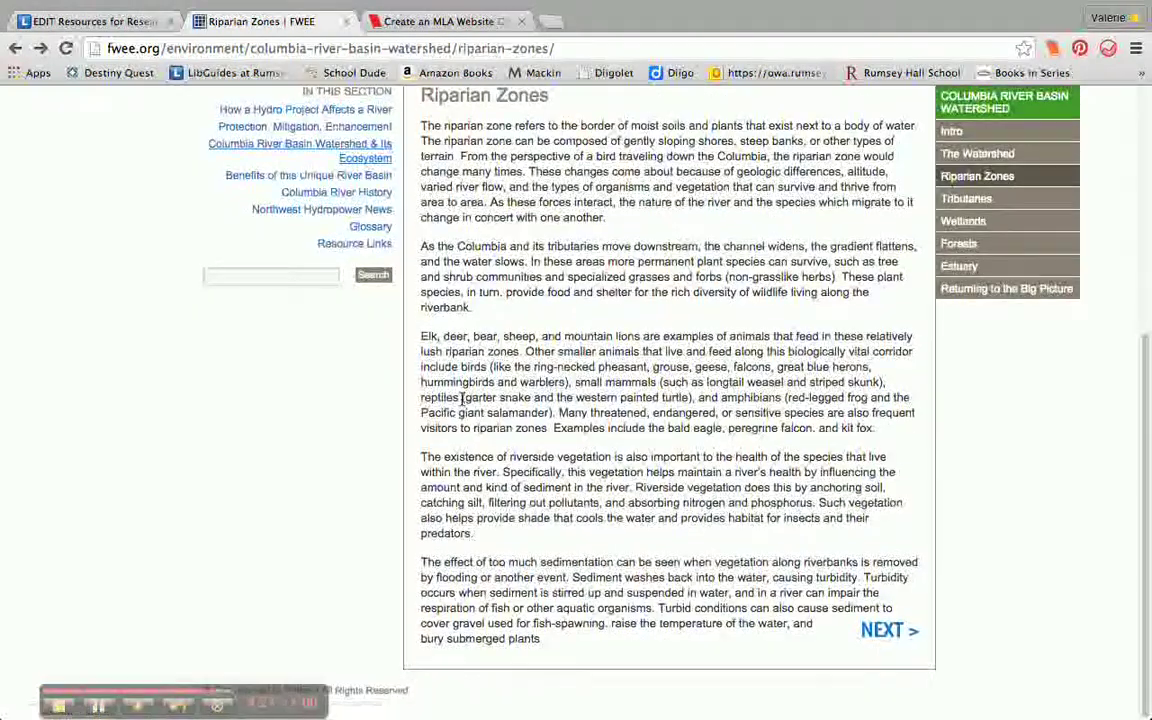
{"action": "scroll", "coordinate": [462, 398], "scroll_direction": "up", "scroll_amount": 3}
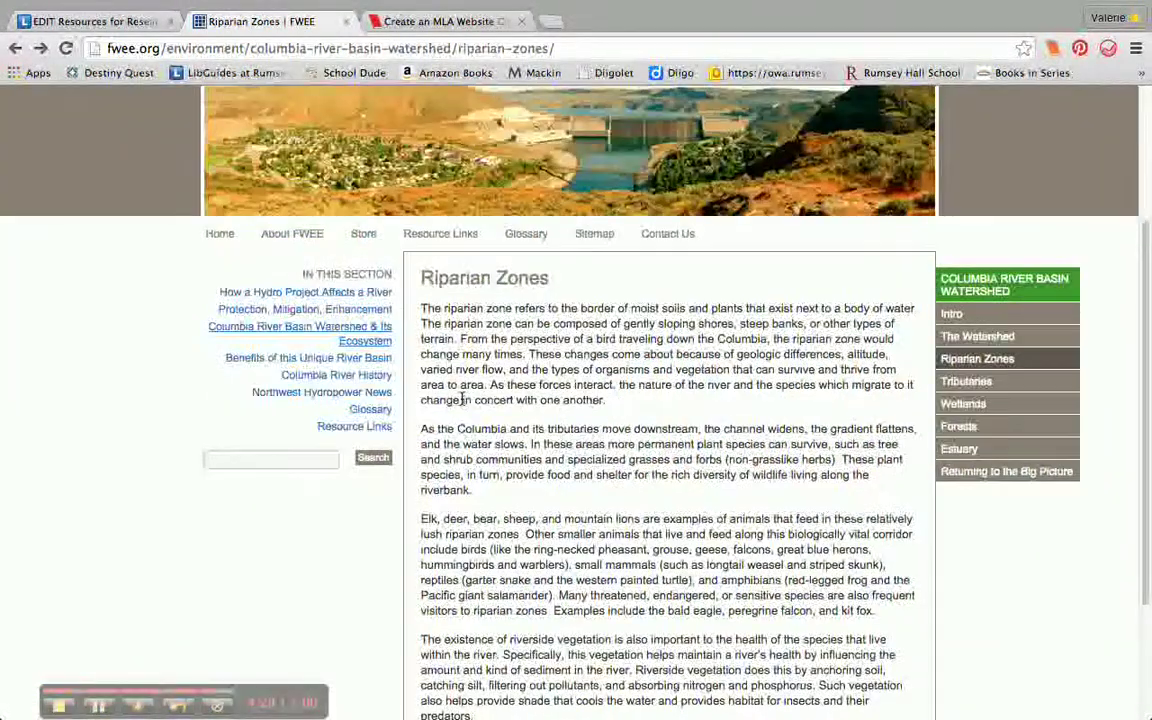
{"action": "scroll", "coordinate": [462, 398], "scroll_direction": "up", "scroll_amount": 3}
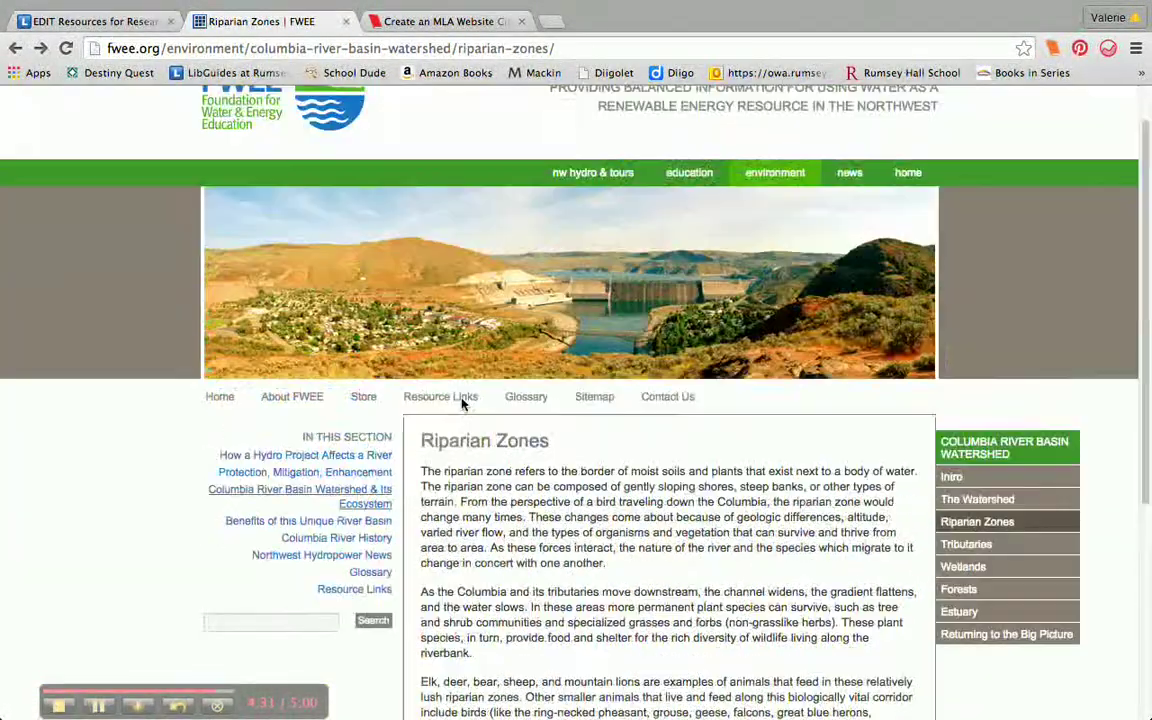
{"action": "scroll", "coordinate": [448, 231], "scroll_direction": "up", "scroll_amount": 1}
{"action": "left_click", "coordinate": [450, 21]}
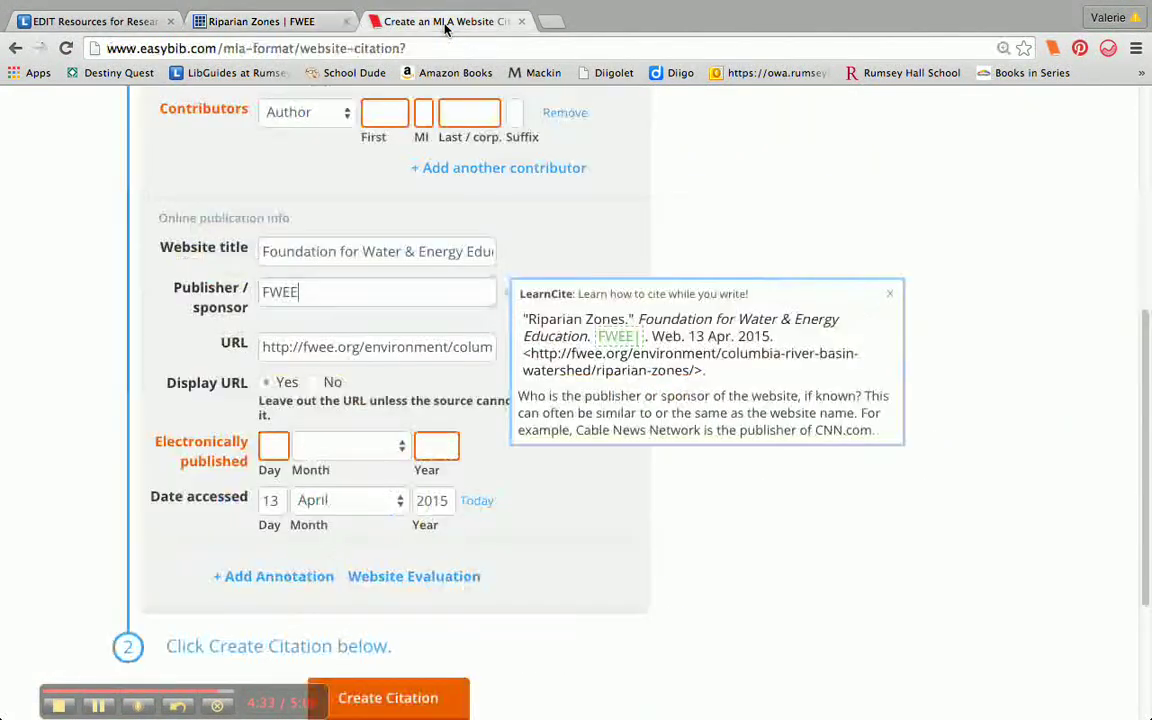
Enter 2015 as the electronically published year and create the MLA citation.
{"action": "left_click", "coordinate": [441, 444]}
{"action": "type", "text": "2015"}
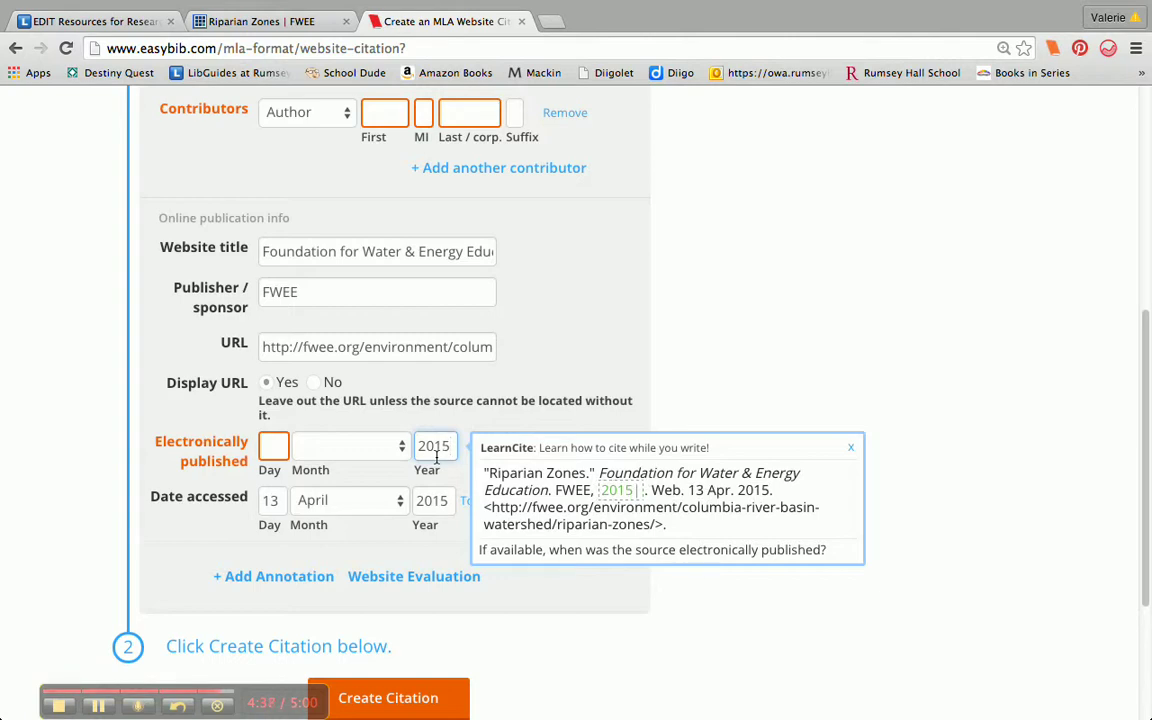
{"action": "scroll", "coordinate": [715, 201], "scroll_direction": "up", "scroll_amount": 4}
{"action": "scroll", "coordinate": [714, 202], "scroll_direction": "down", "scroll_amount": 4}
{"action": "scroll", "coordinate": [713, 201], "scroll_direction": "down", "scroll_amount": 2}
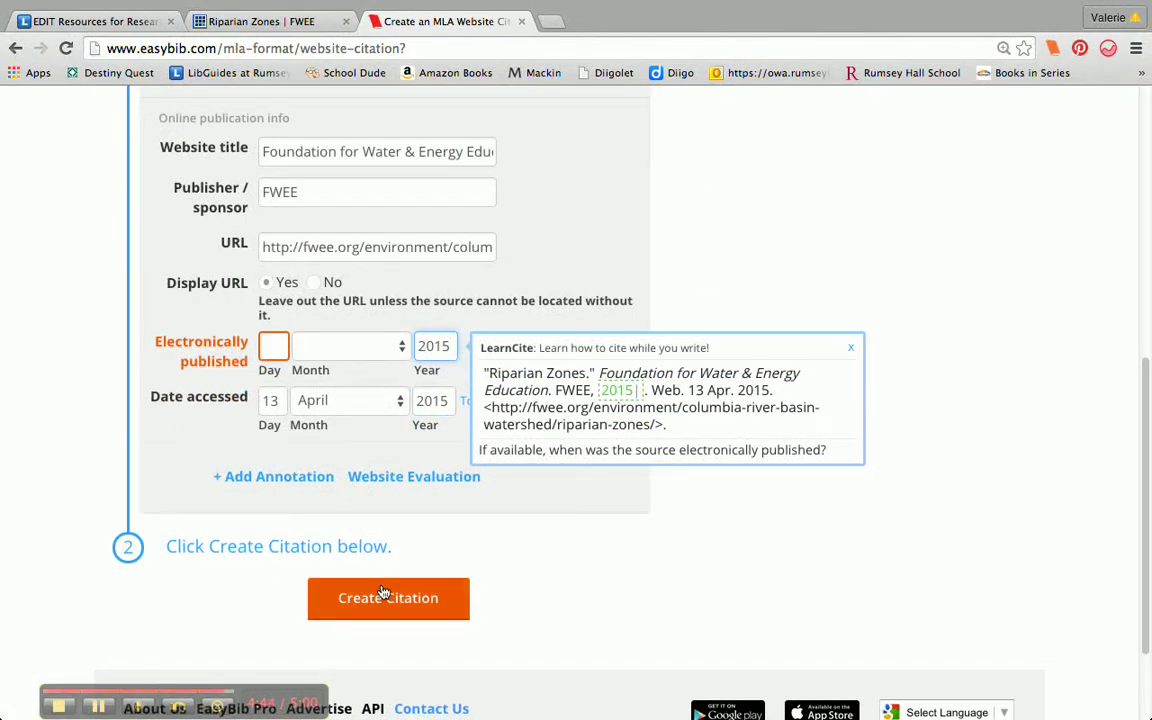
{"action": "left_click", "coordinate": [386, 597]}
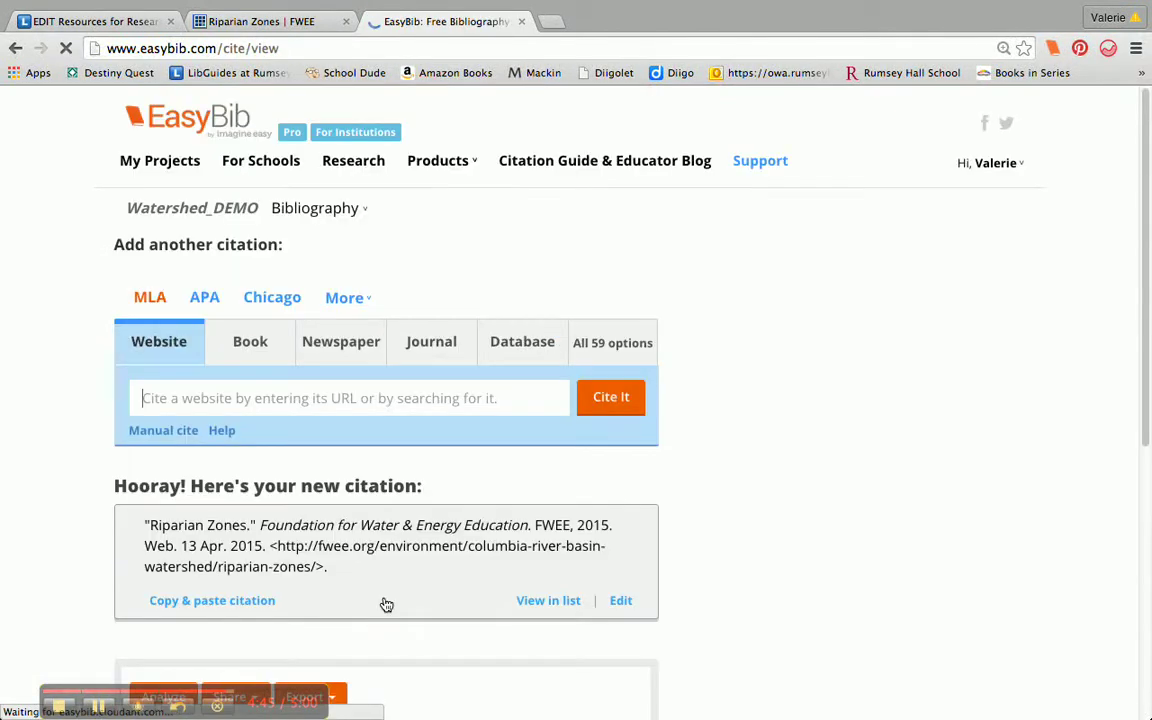
Scroll down to confirm the Riparian Zones MLA entry is listed in the Watershed_DEMO bibliography.
{"action": "scroll", "coordinate": [386, 604], "scroll_direction": "down", "scroll_amount": 3}
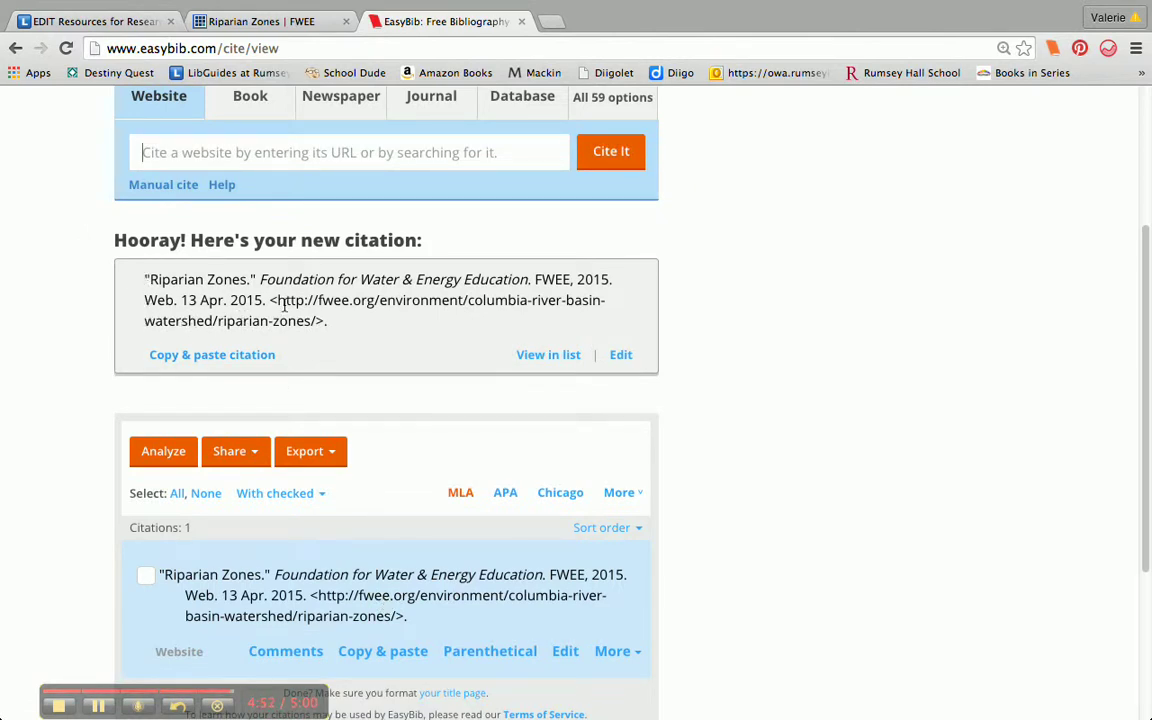
{"action": "scroll", "coordinate": [333, 311], "scroll_direction": "down", "scroll_amount": 3}
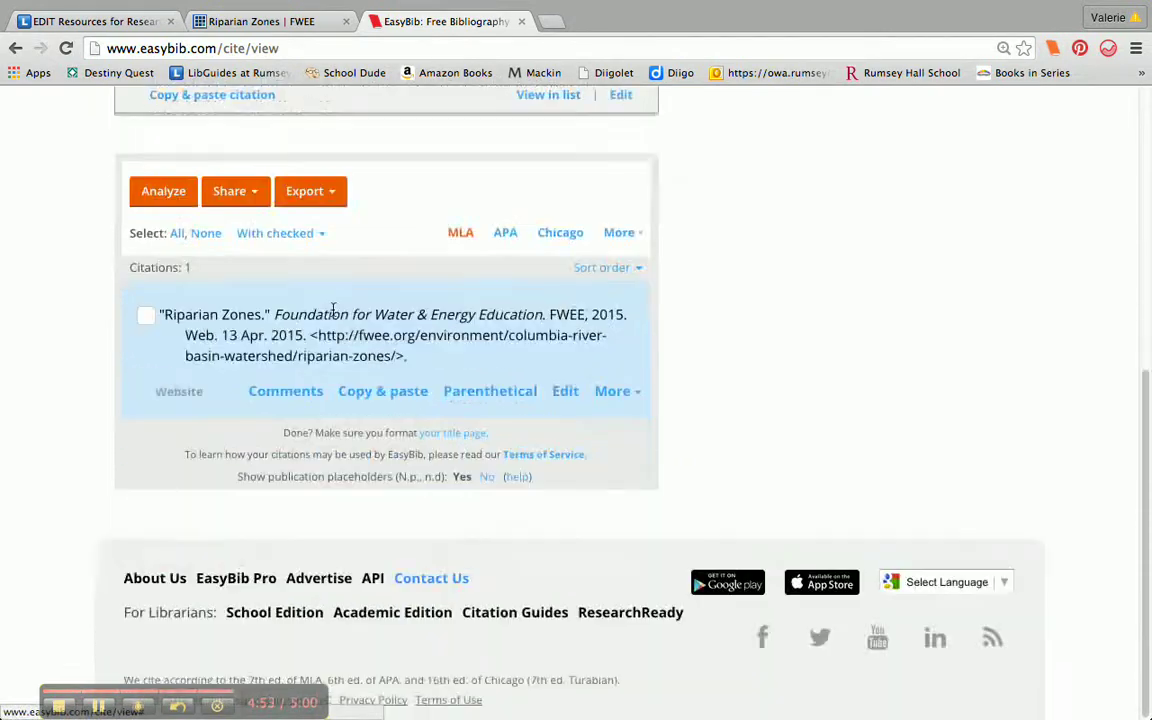